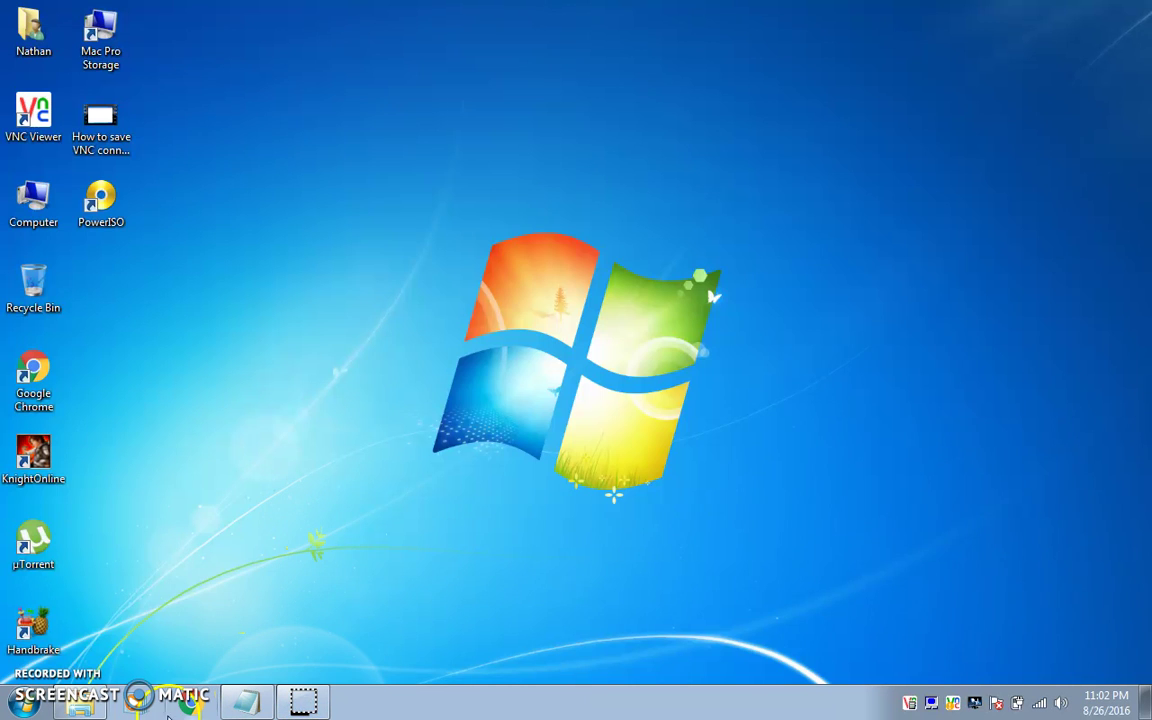
- Connect VNC Viewer to 10.0.0.14 with the account password and bring up its Options dialog
mouse_move(298, 708)
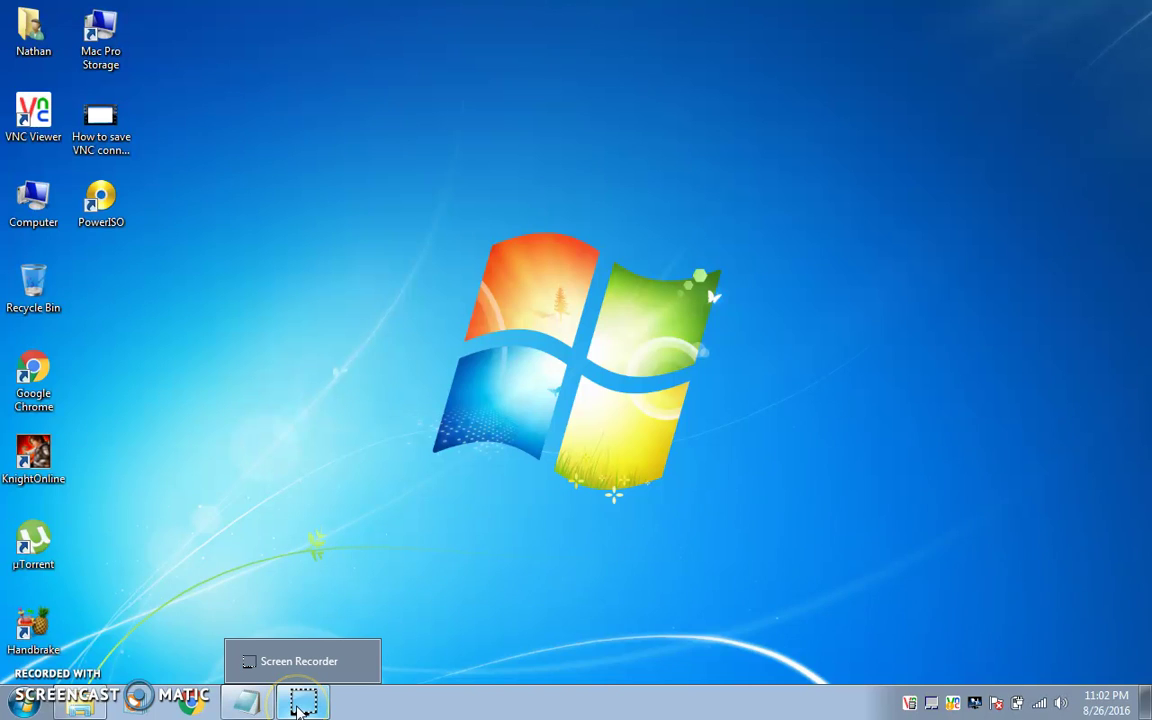
double_click(46, 112)
key(Return)
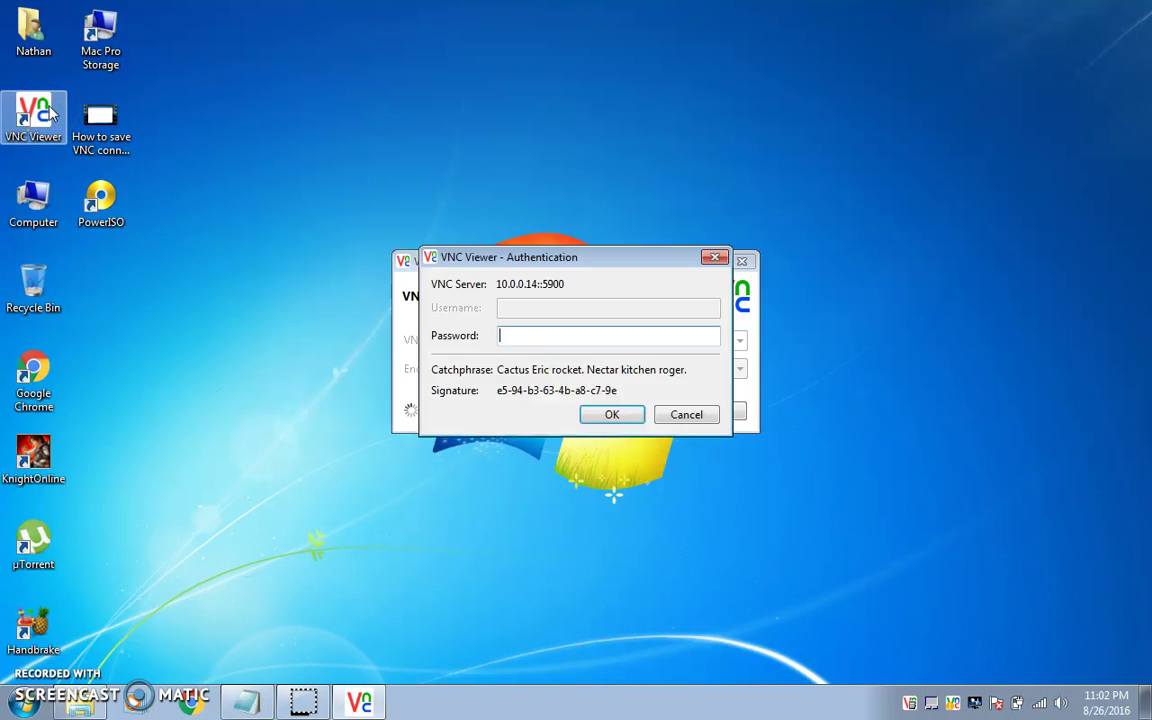
key(Return)
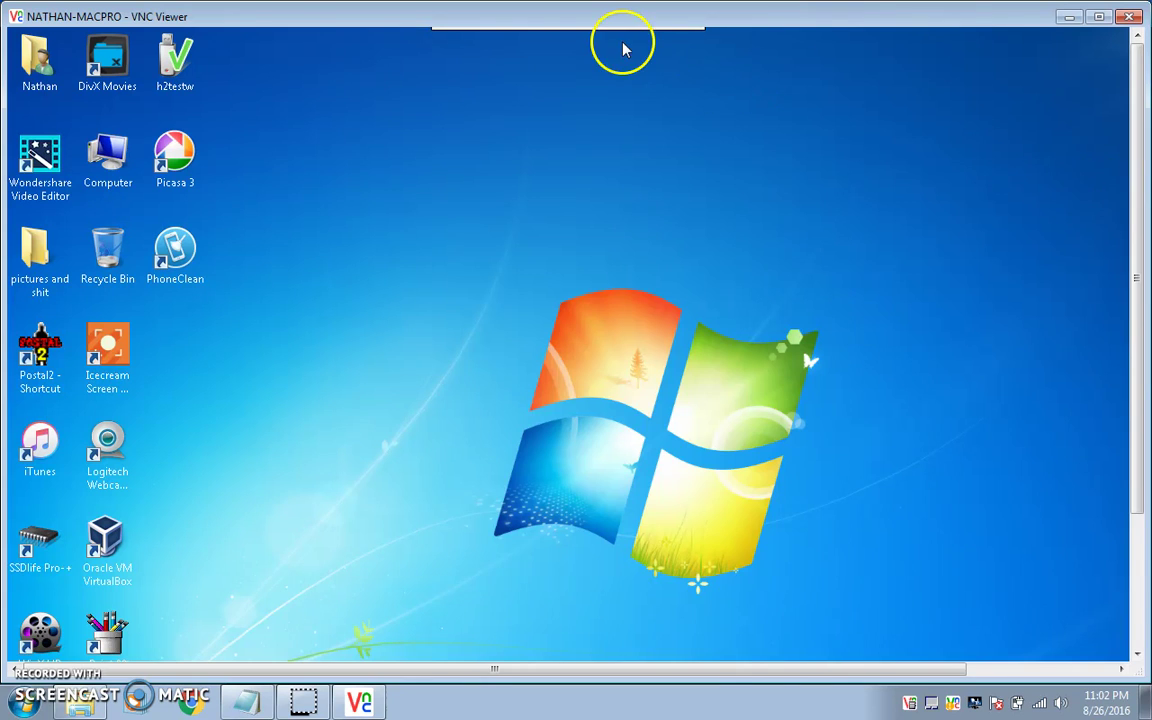
mouse_move(506, 36)
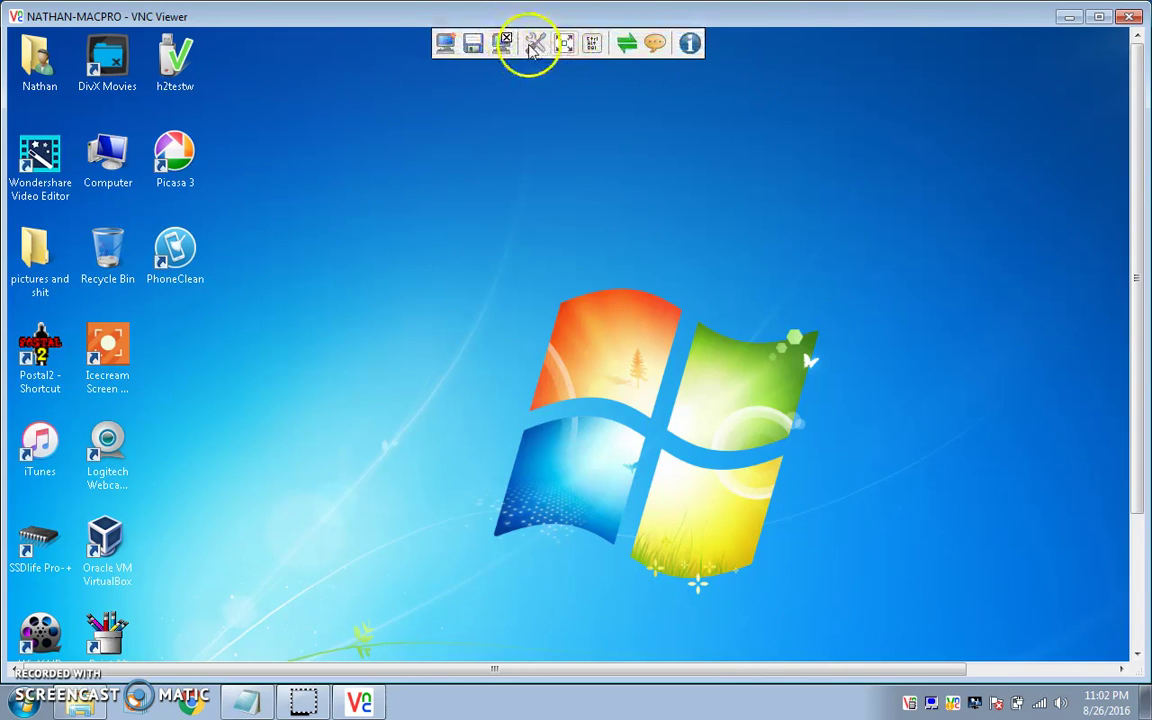
click(533, 46)
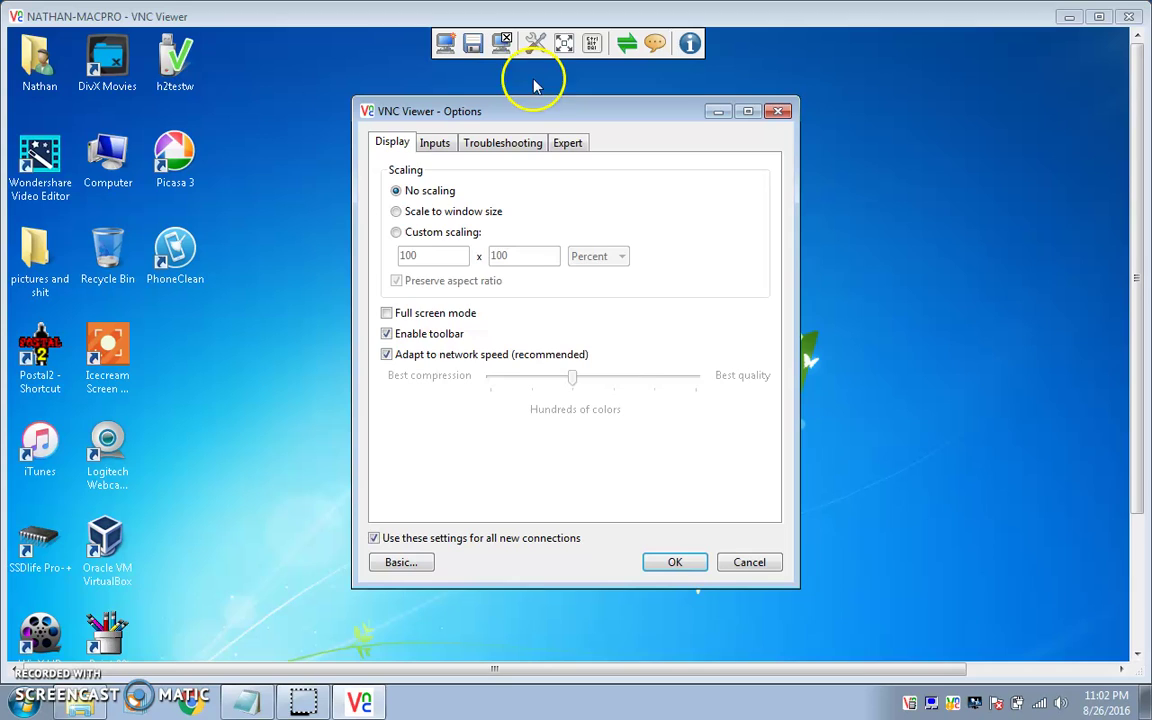
- Filter the Expert parameters for 'ad', set UseAddrBook to False, and apply the options
click(569, 144)
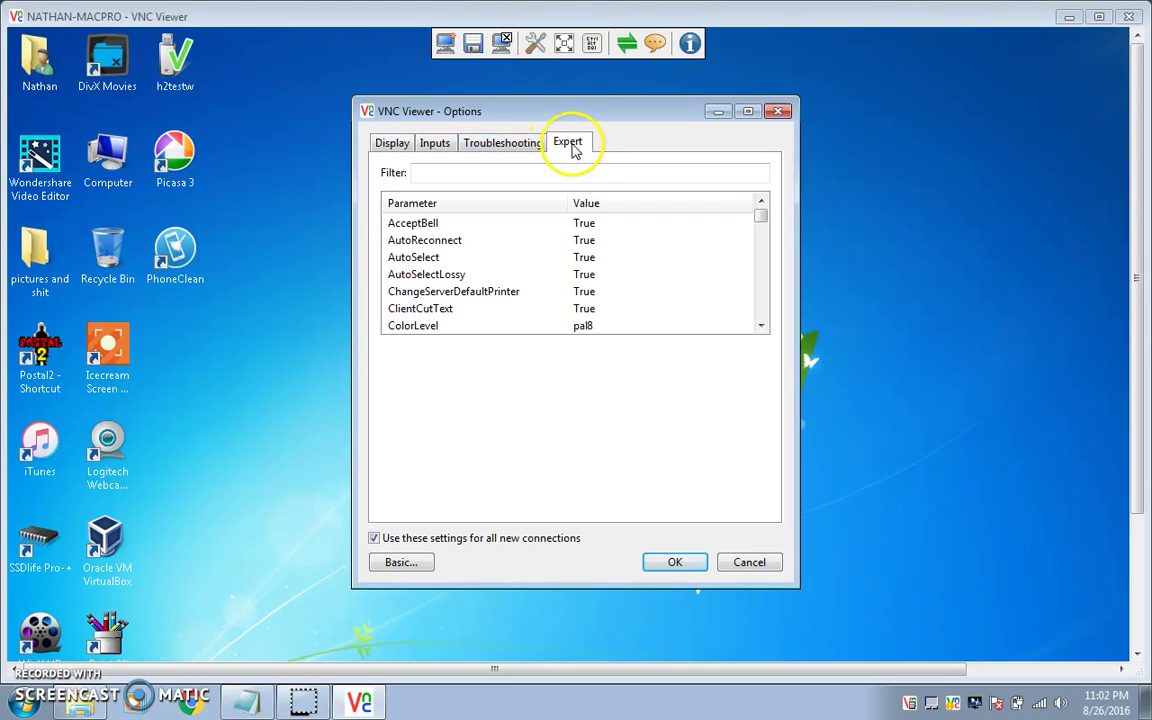
click(410, 563)
click(412, 563)
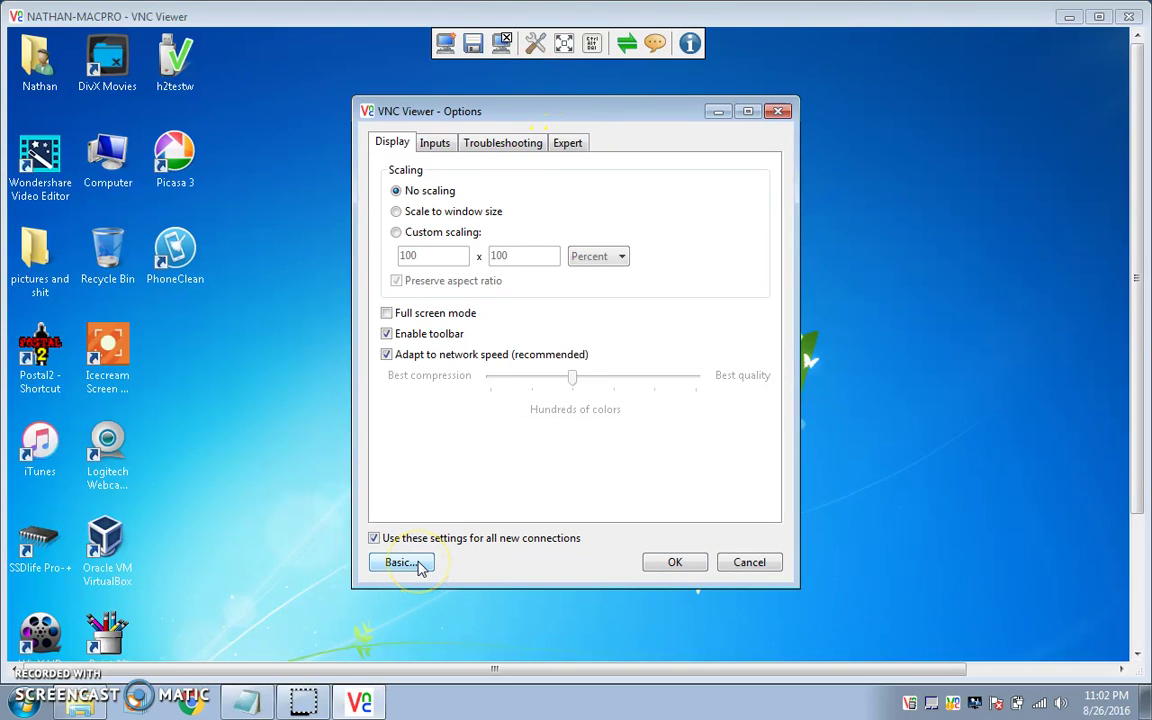
click(570, 143)
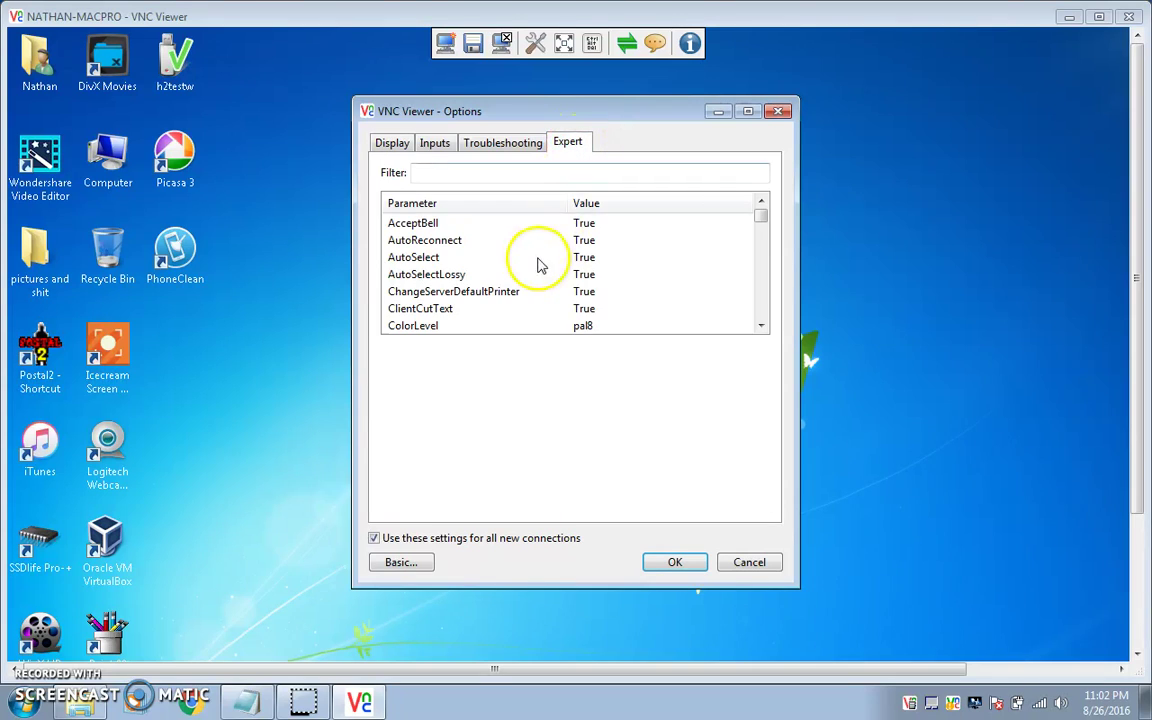
click(565, 178)
text(addr)
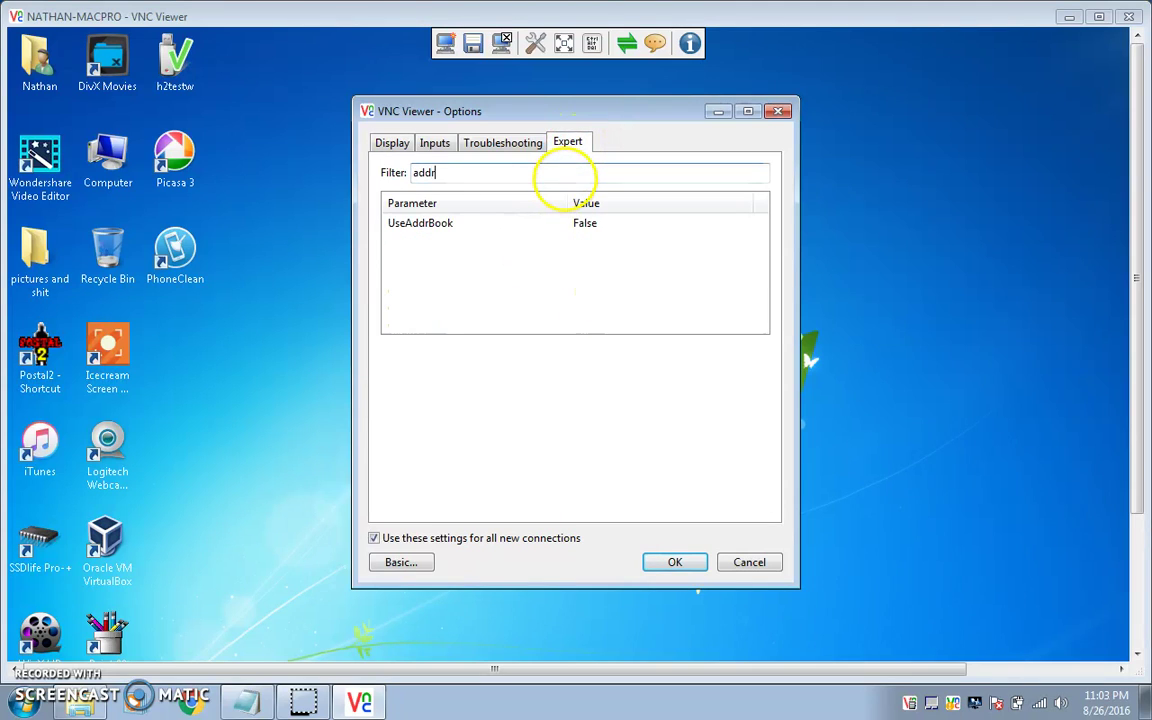
click(510, 228)
click(478, 373)
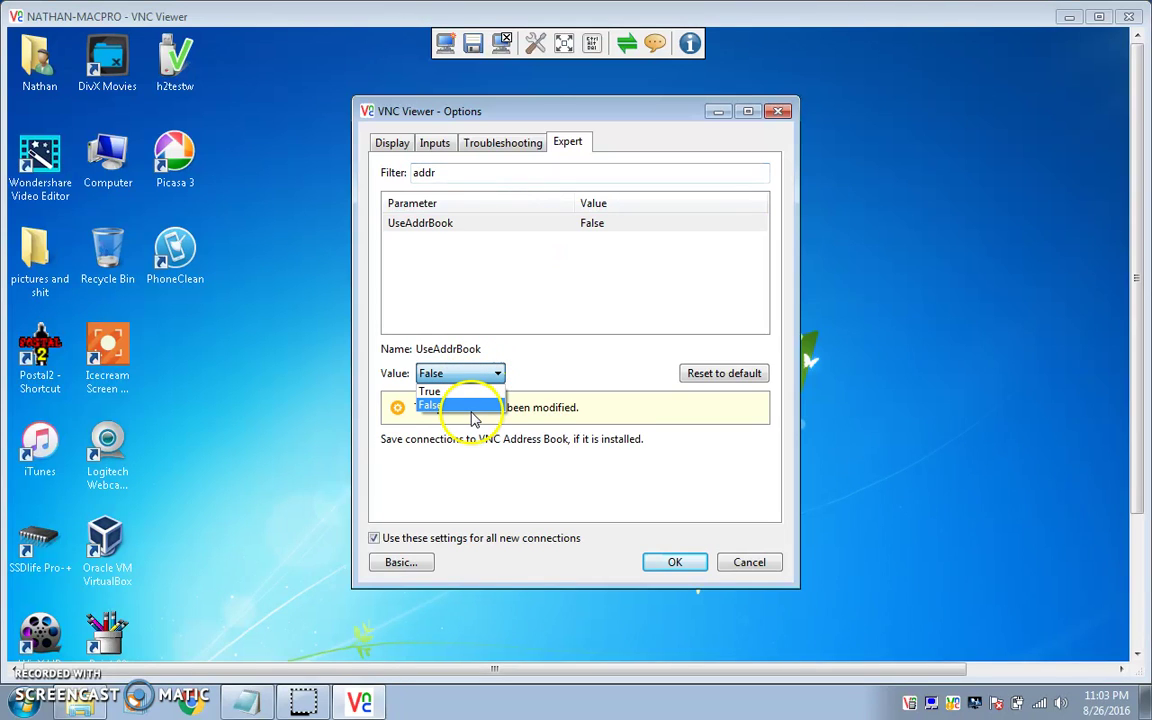
click(474, 408)
click(658, 560)
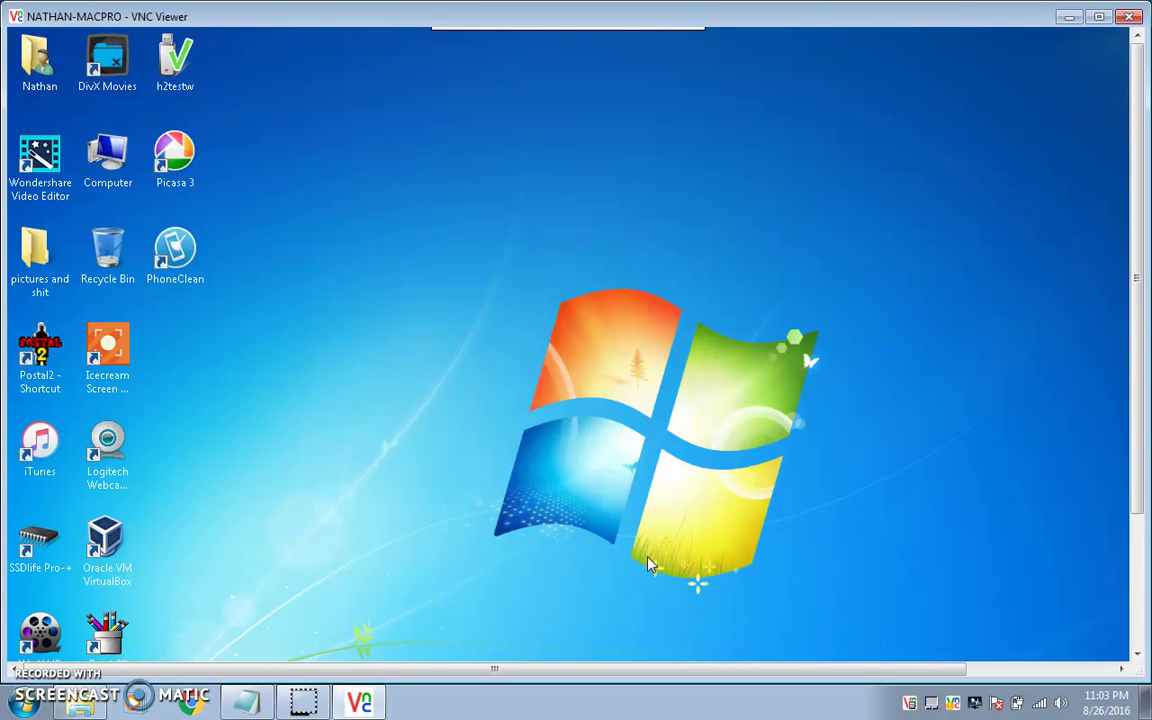
mouse_move(468, 44)
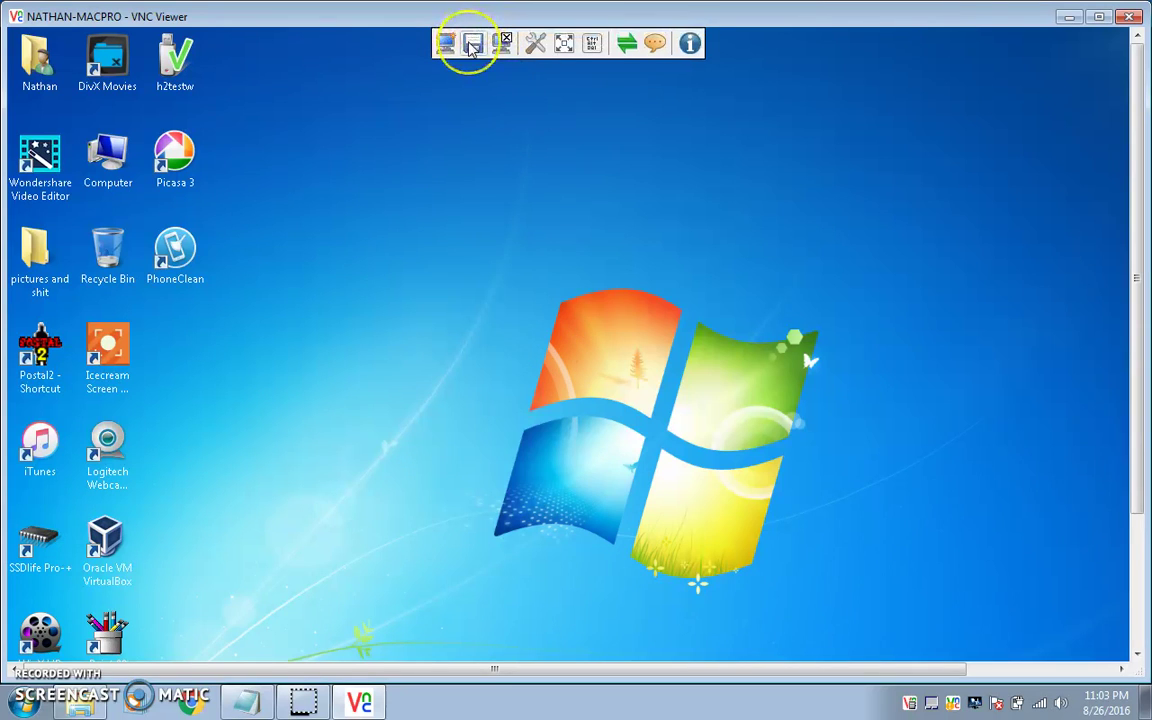
- Save the connection with its password as C:\Mac Pro.vnc, replacing the old file, and close the viewer
click(470, 45)
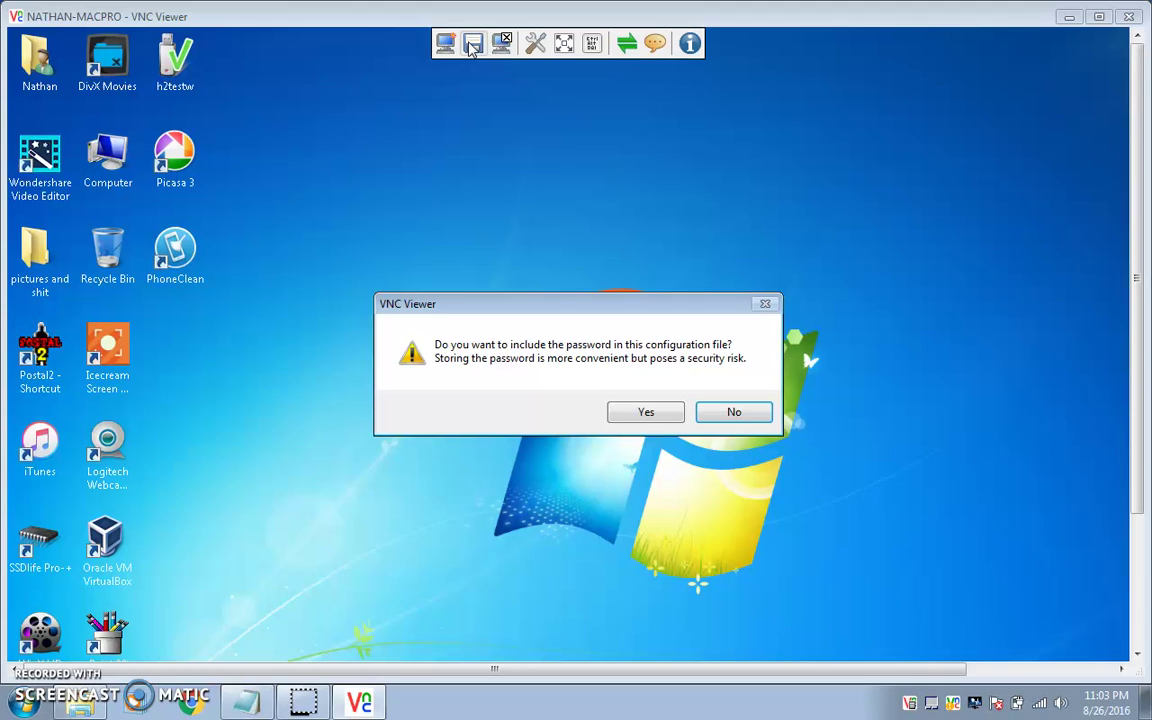
key(Return)
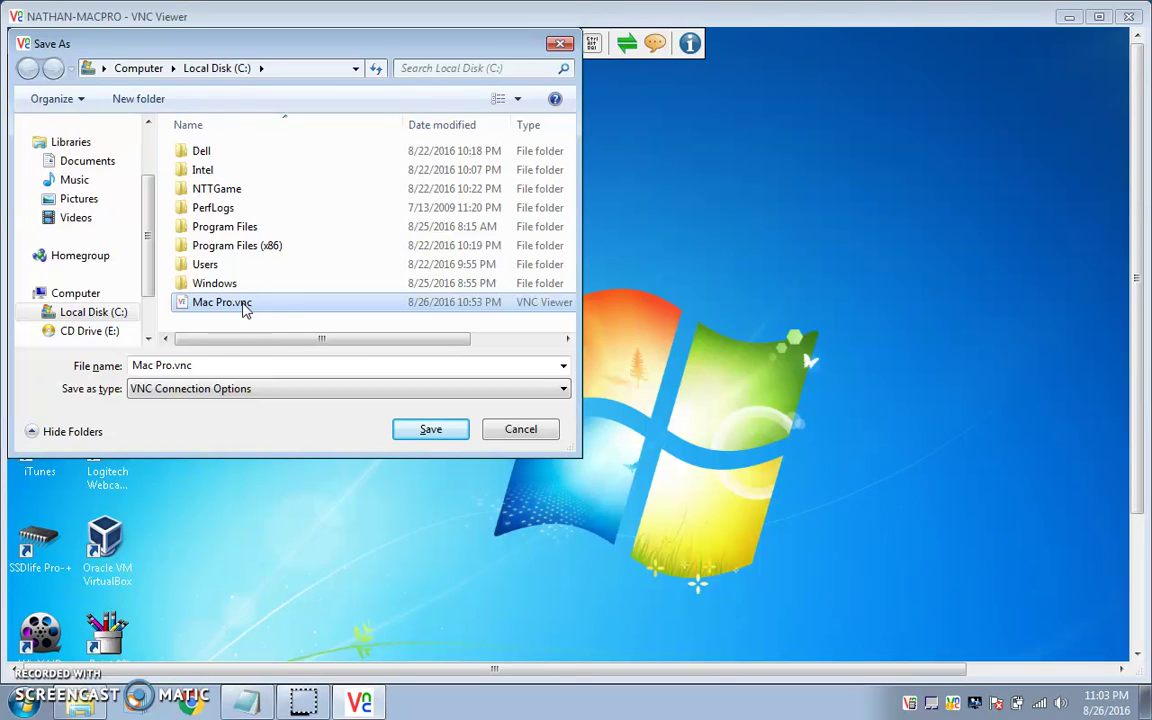
click(188, 365)
click(410, 438)
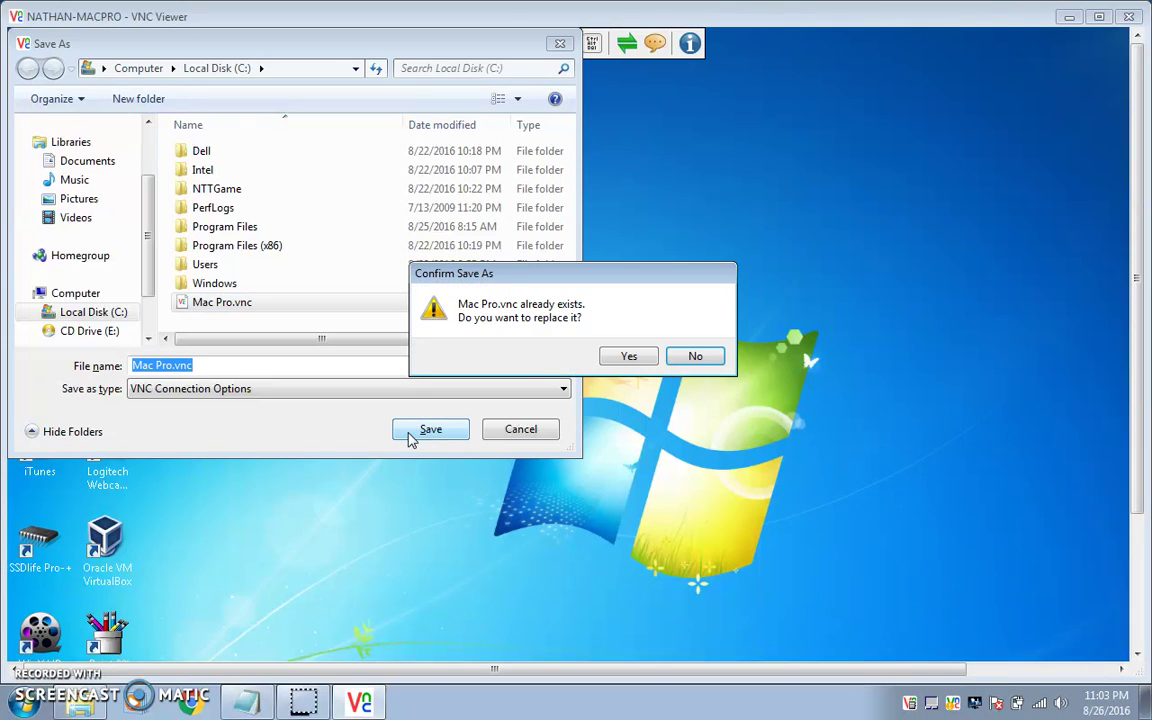
click(615, 358)
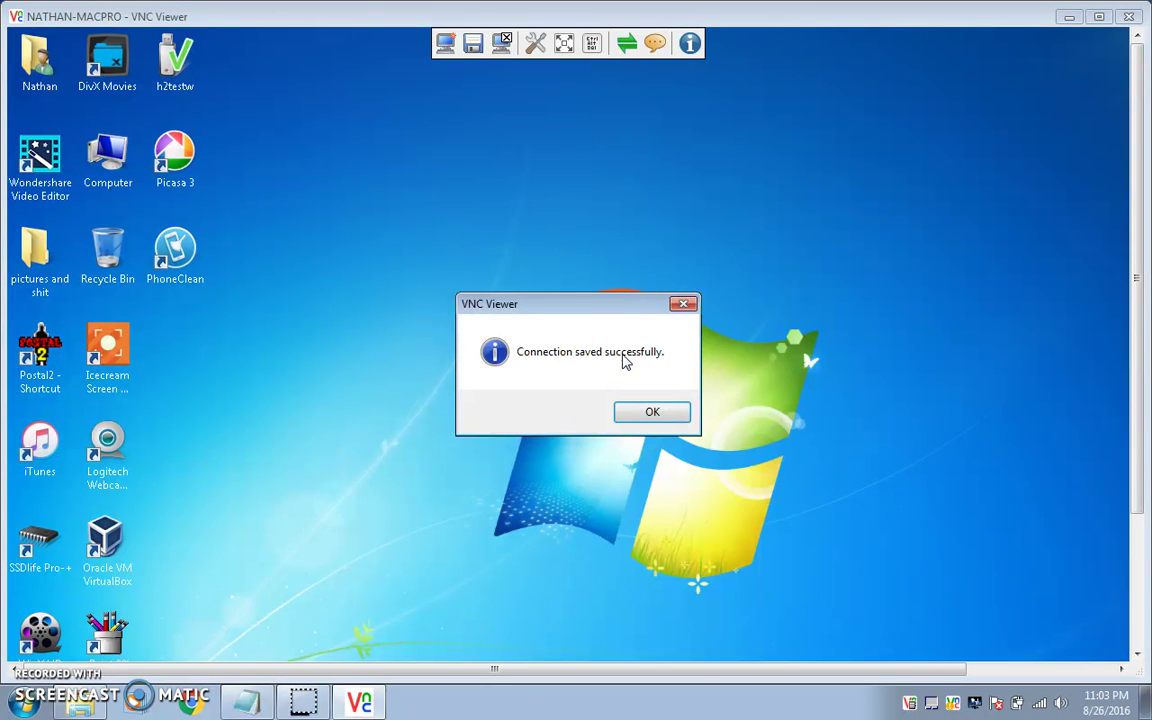
click(651, 411)
click(1127, 16)
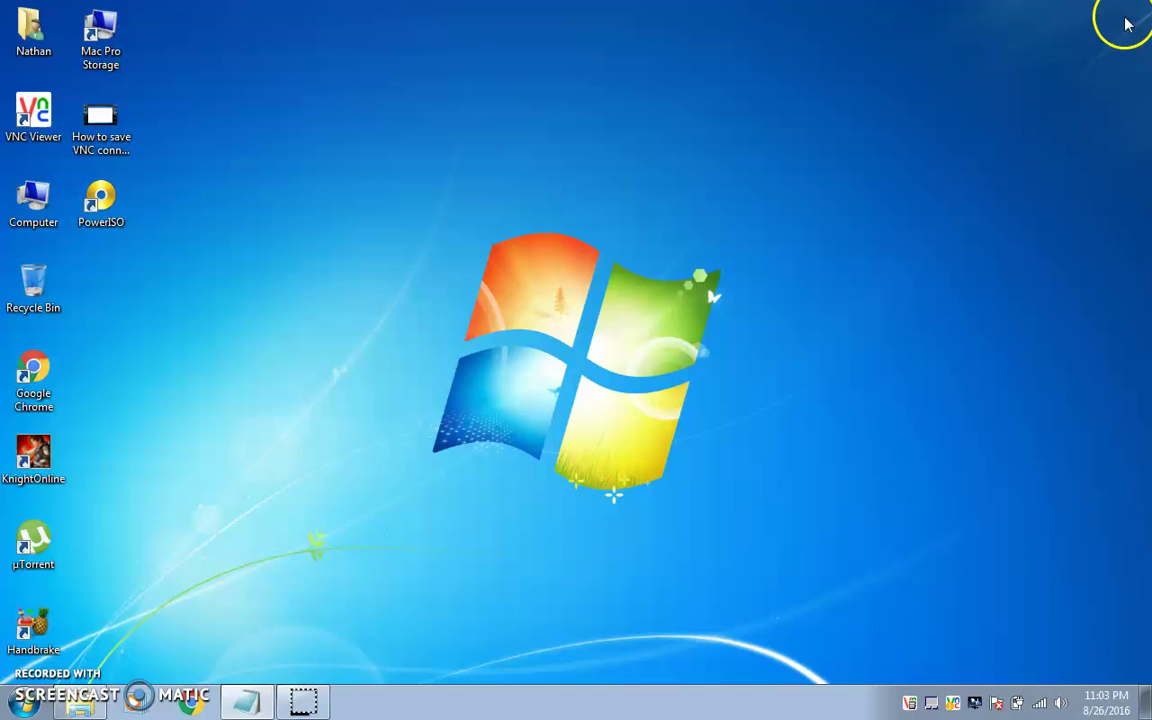
double_click(42, 40)
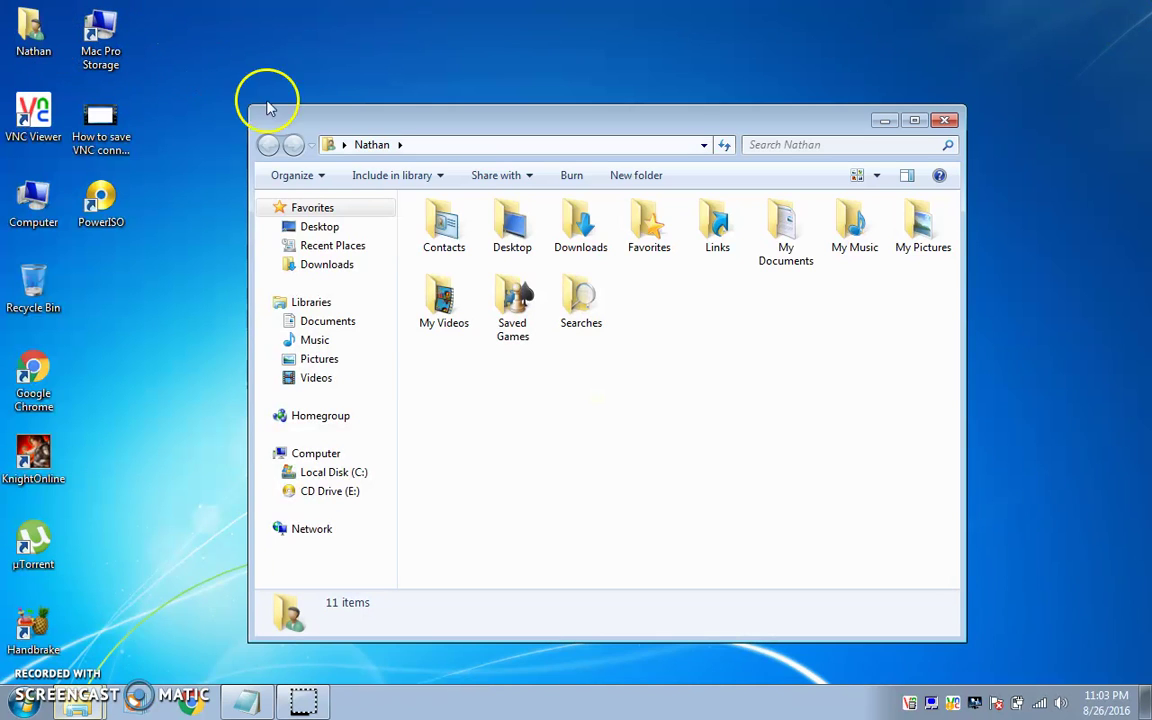
key(alt)
key(f)
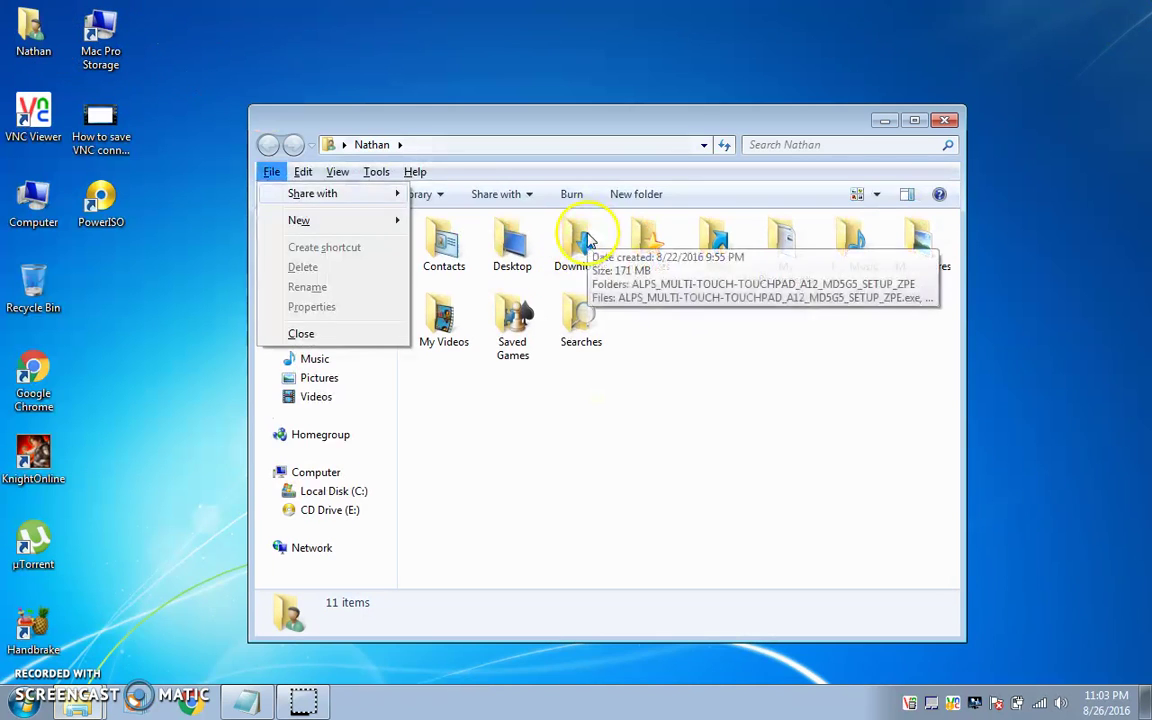
key(Right)
key(Right)
key(Right)
key(Escape)
key(Escape)
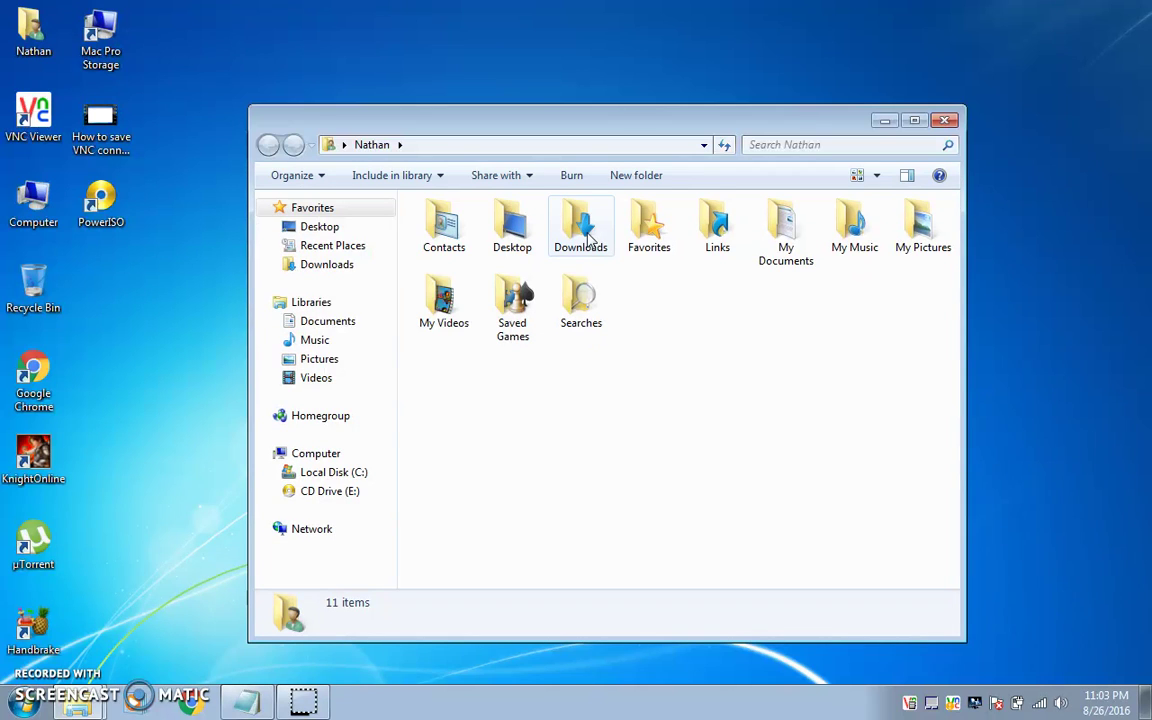
key(alt)
key(t)
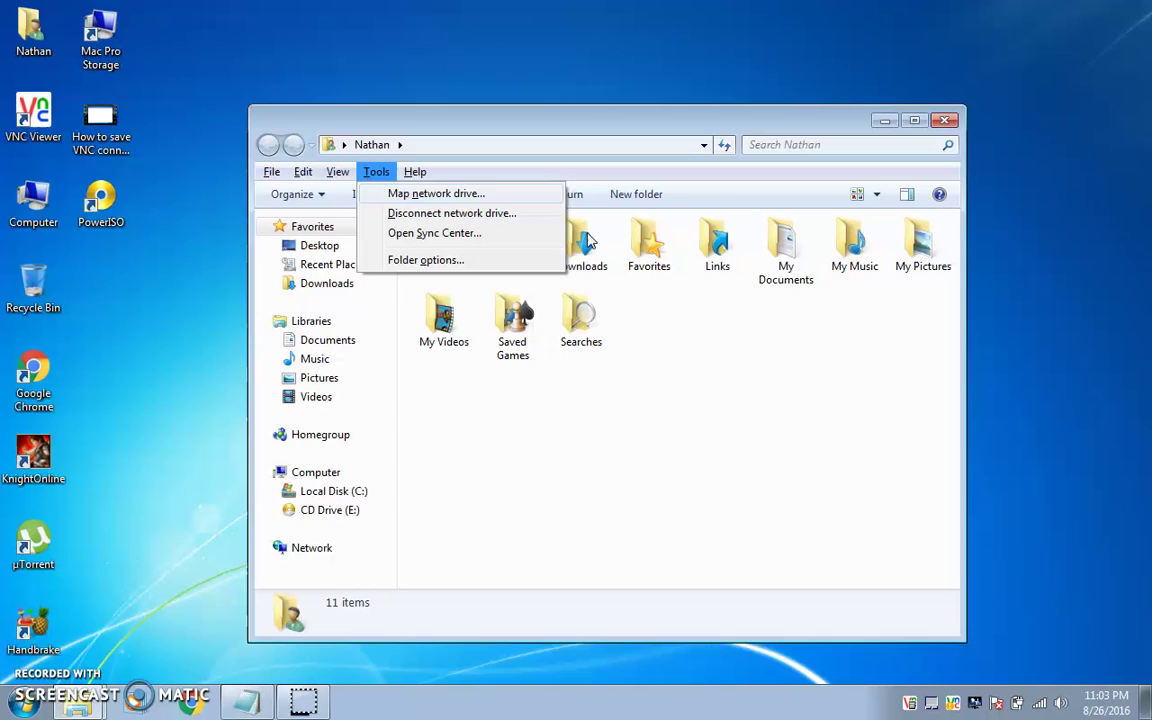
key(Up)
key(Return)
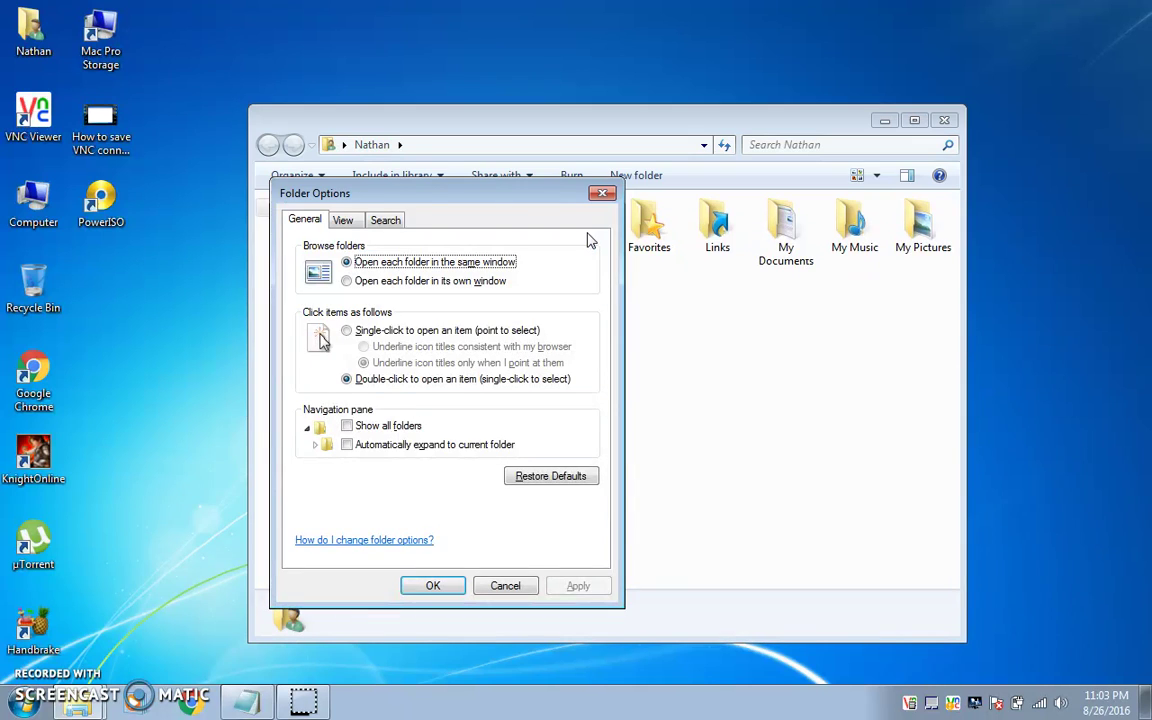
click(343, 221)
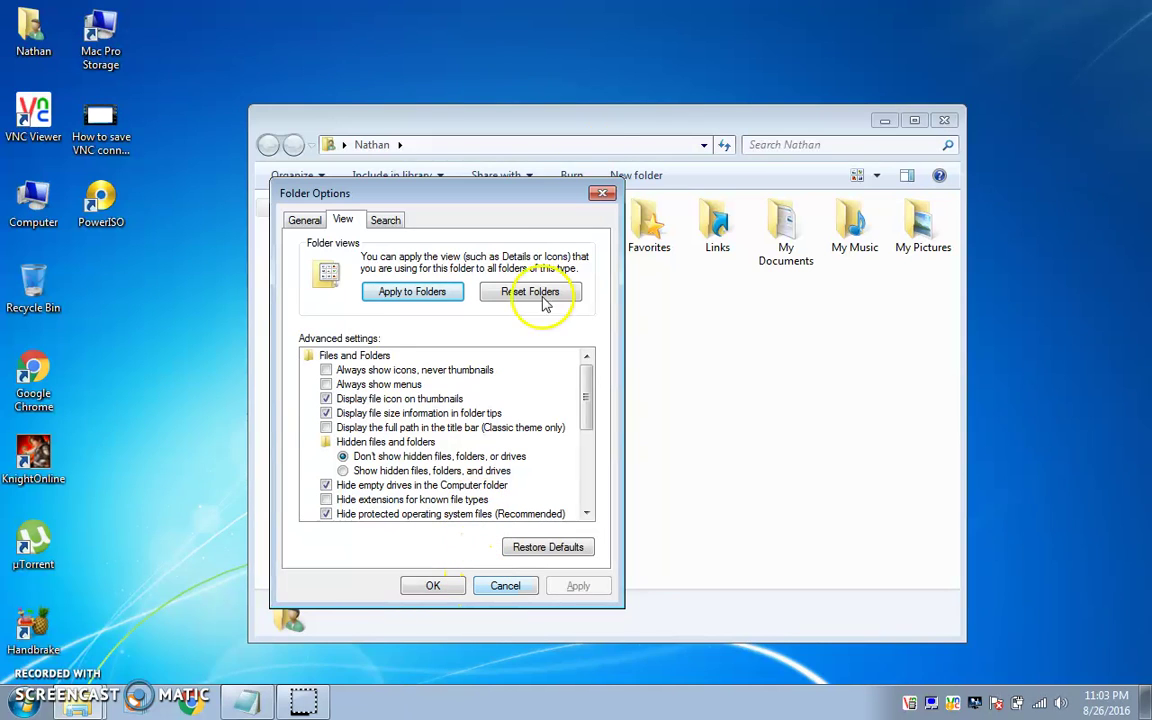
click(600, 193)
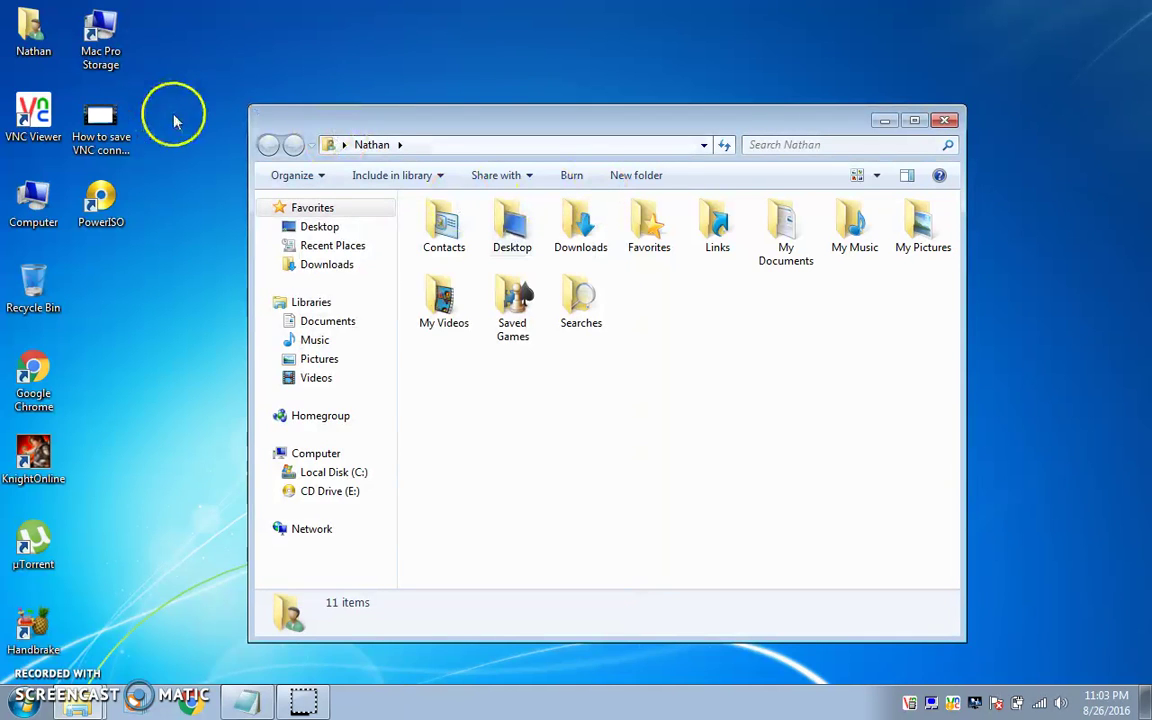
double_click(257, 120)
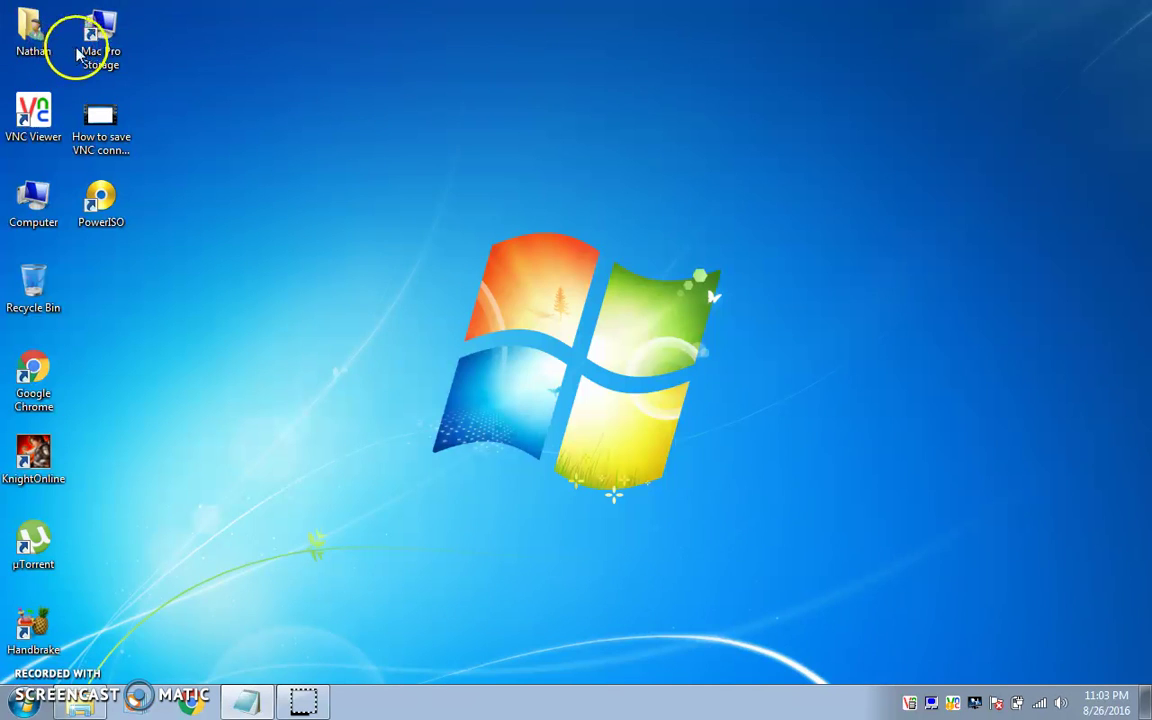
- Open Local Disk (C:) from the Computer view and select Mac Pro.vnc
double_click(33, 205)
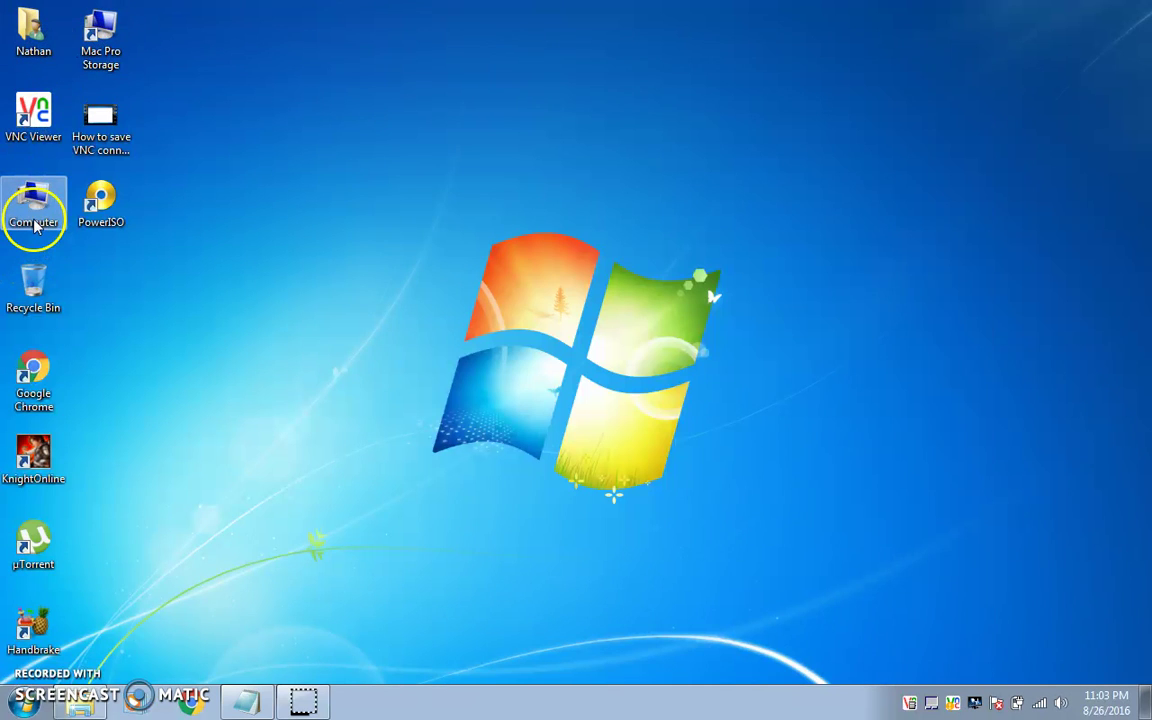
double_click(597, 282)
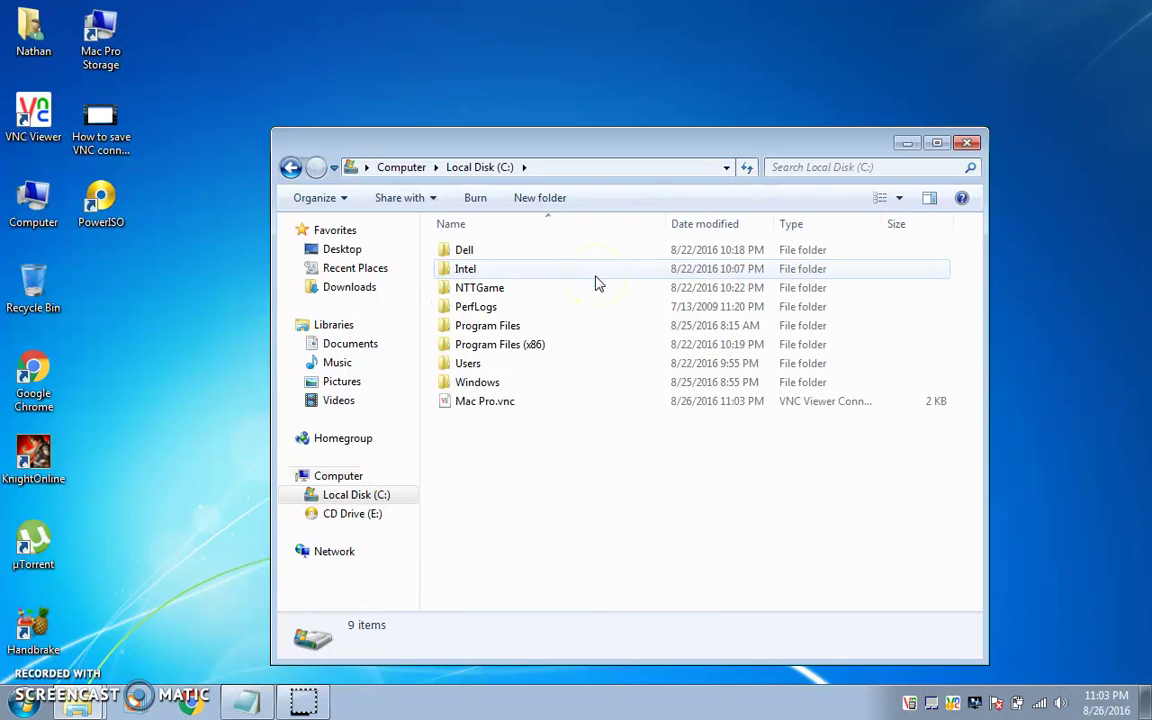
click(507, 403)
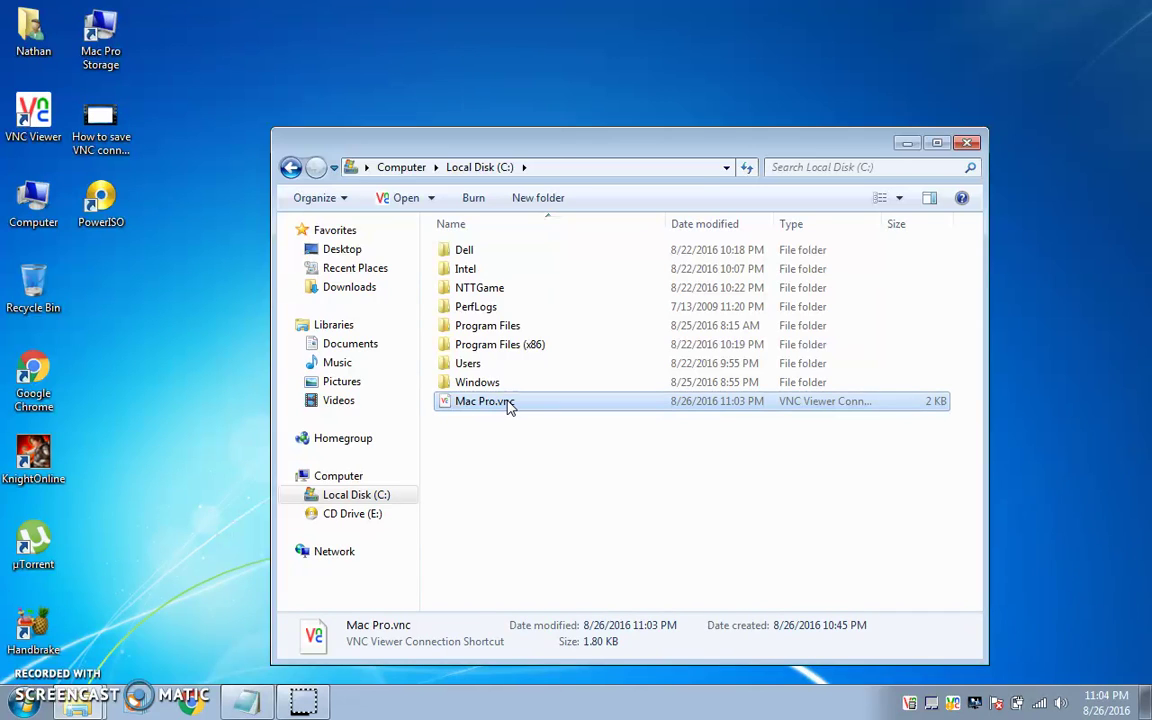
- Rename Mac Pro.vnc but keep its original name, then close the Explorer window
right_click(508, 405)
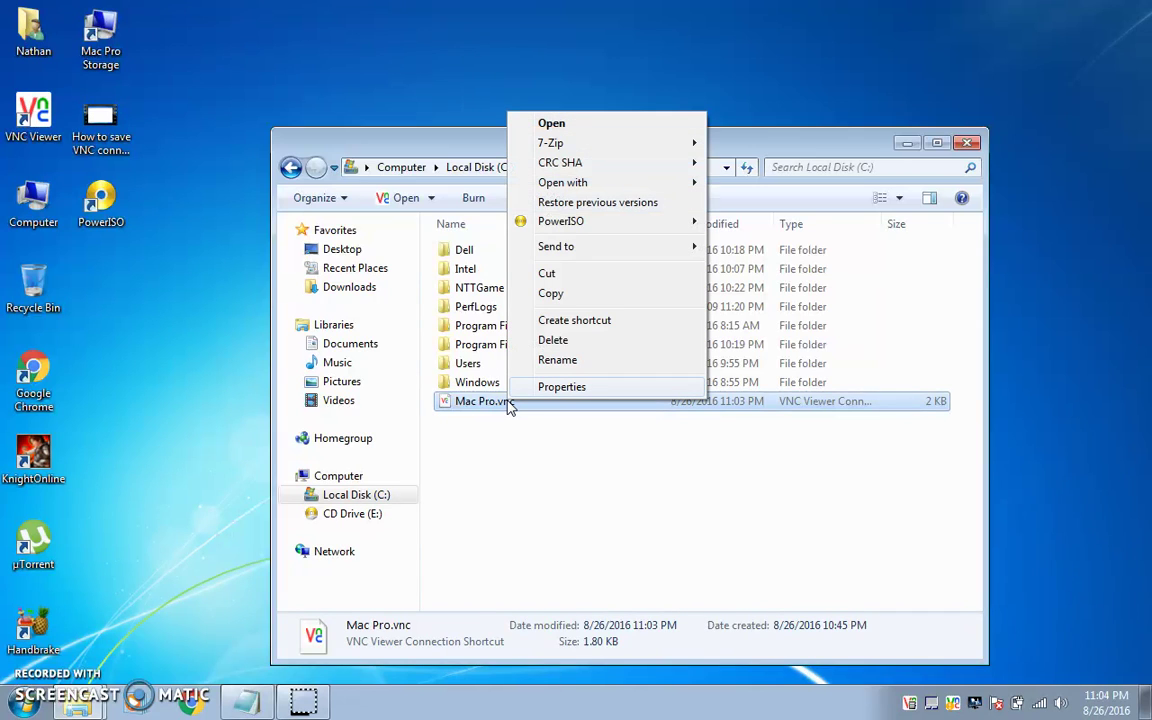
click(508, 403)
click(517, 401)
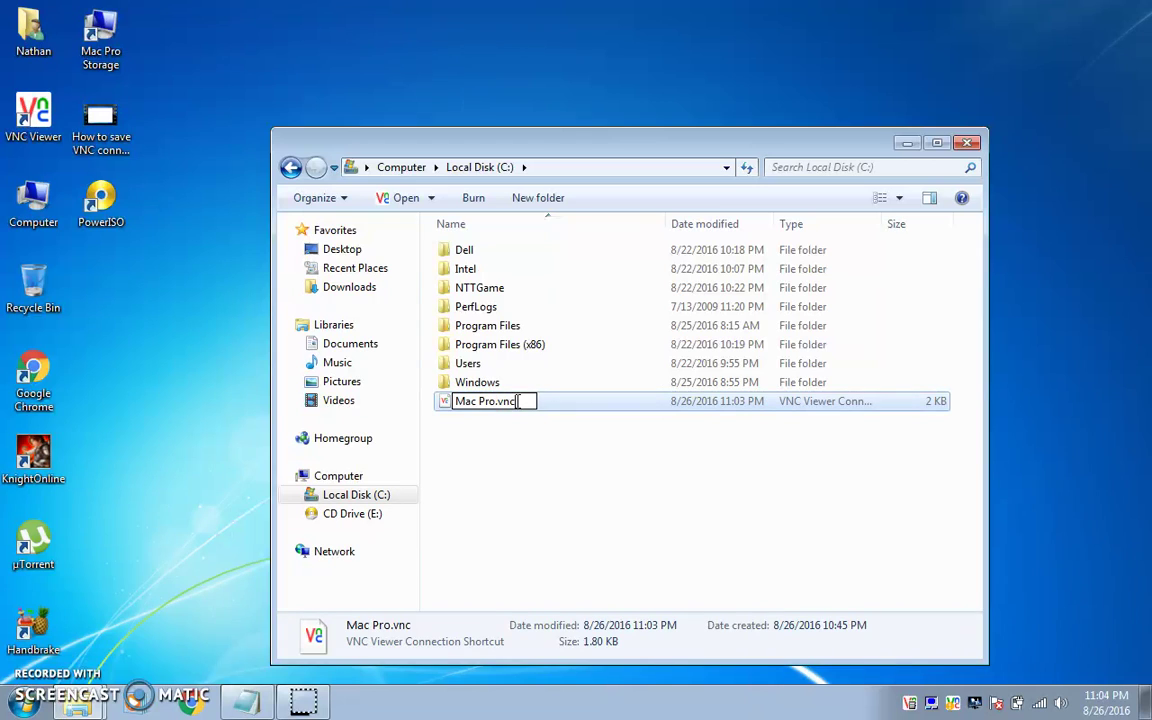
drag(517, 401, 303, 395)
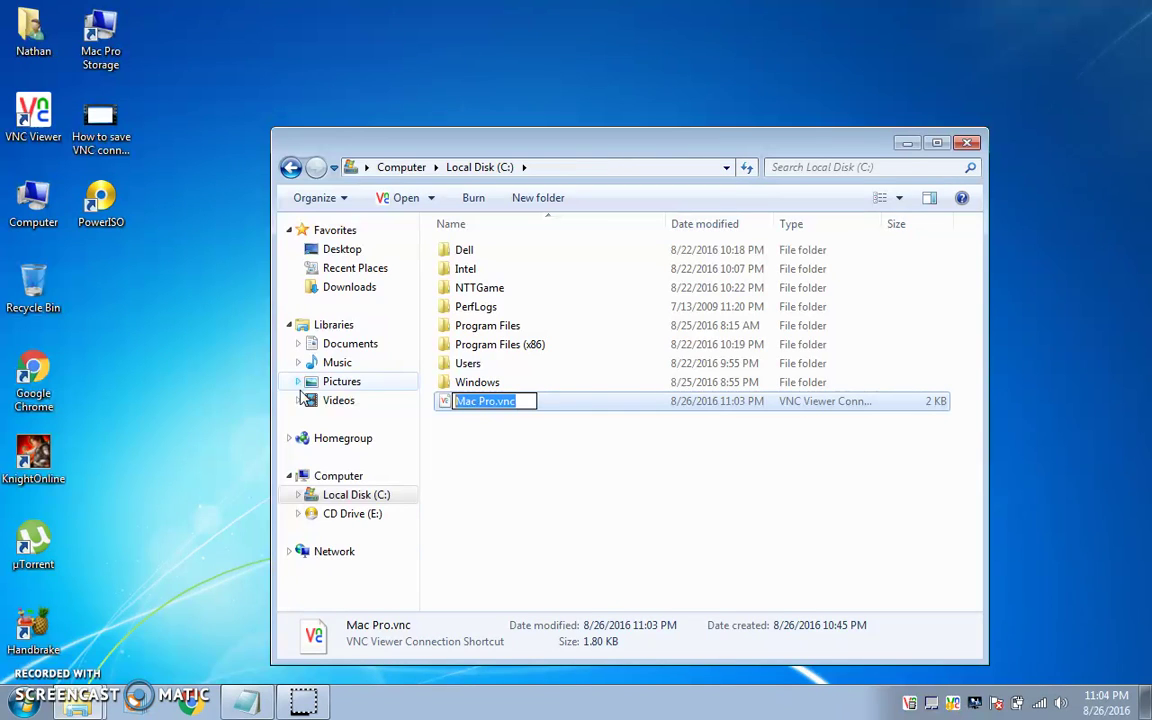
click(868, 465)
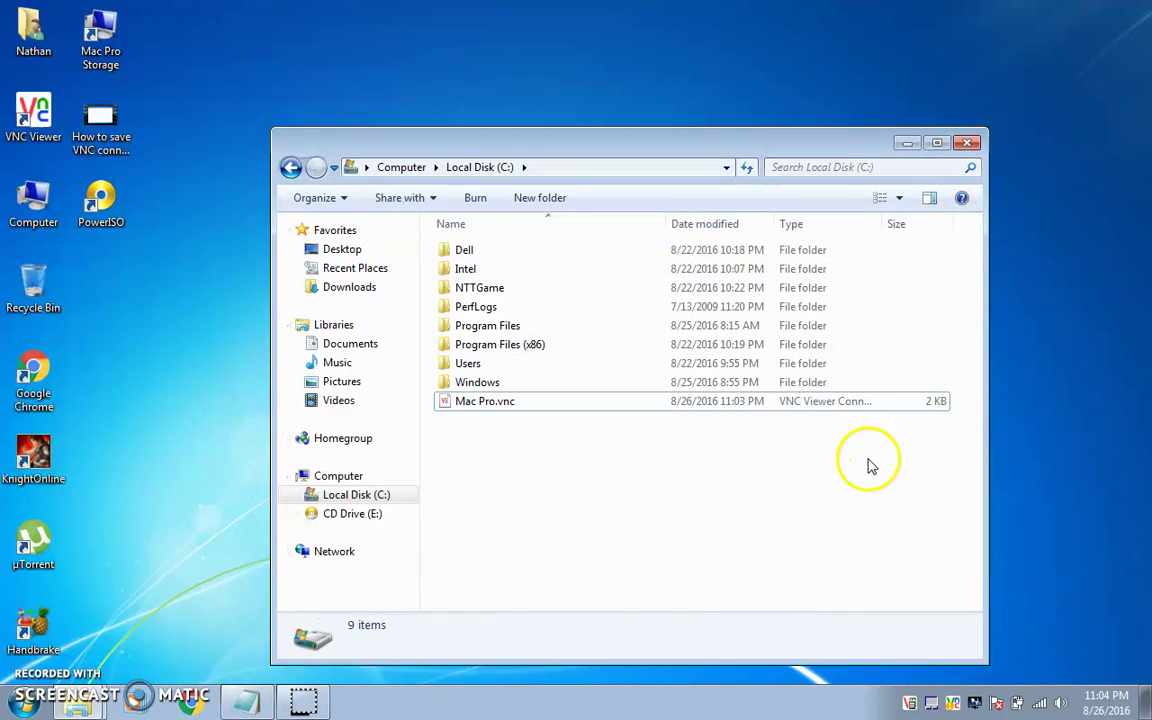
click(967, 142)
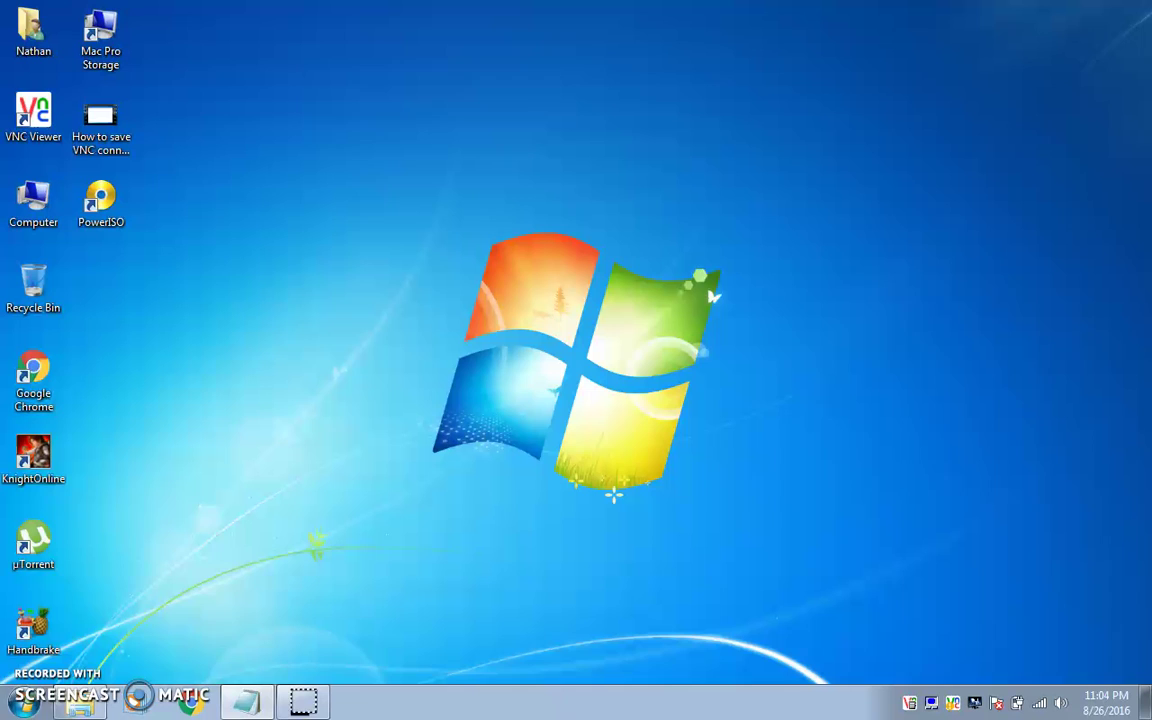
- Bring up the Run dialog from the Start menu, reopening it with Win+R
key(super)
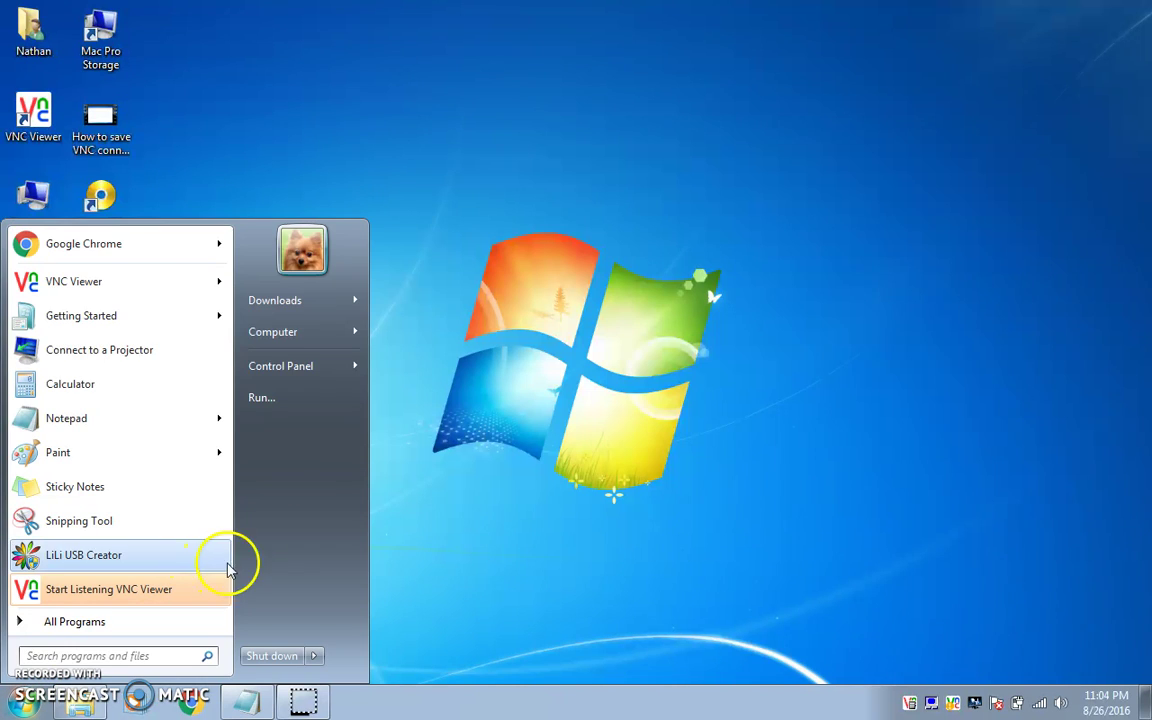
click(297, 403)
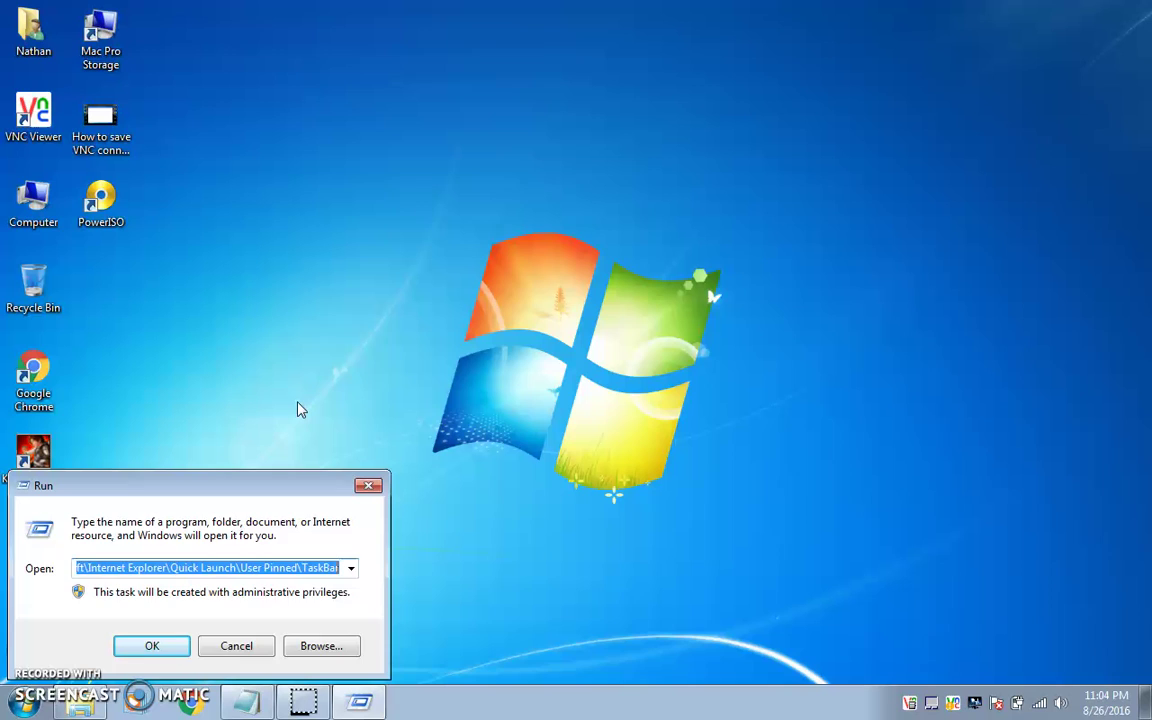
key(alt+space)
key(c)
key(super+r)
- Run the %AppData%\Microsoft\Internet Explorer\Quick Launch\User Pinned\TaskBar path copied from Notepad
click(245, 702)
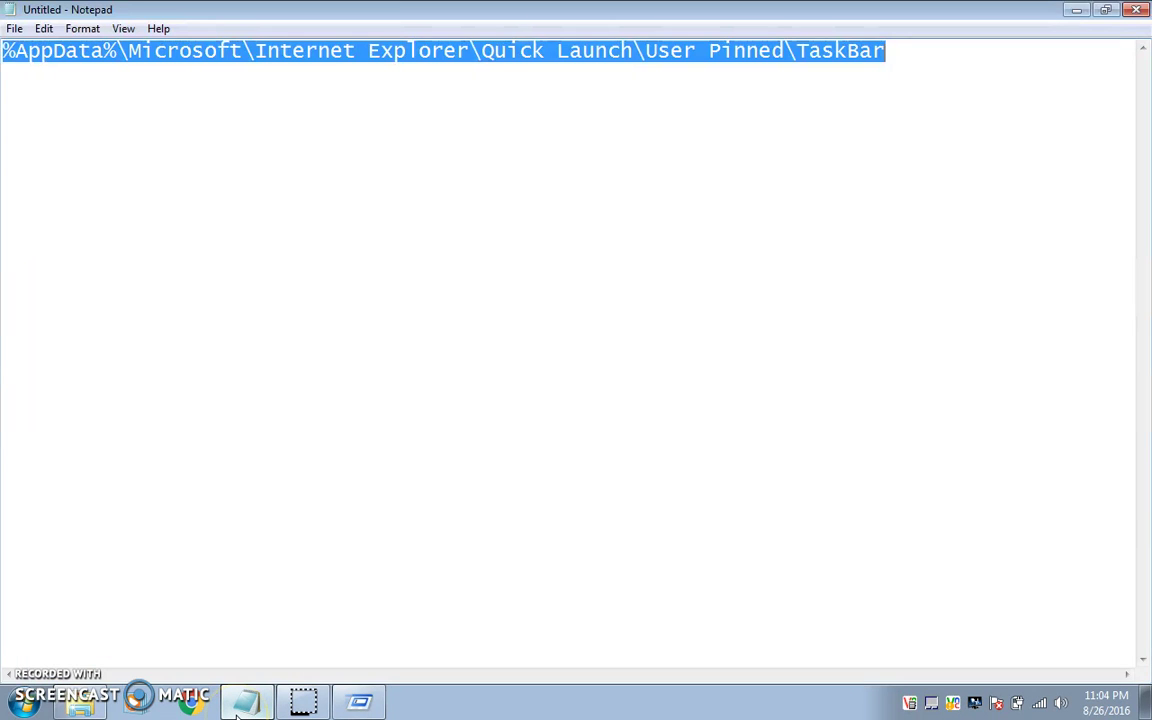
click(967, 103)
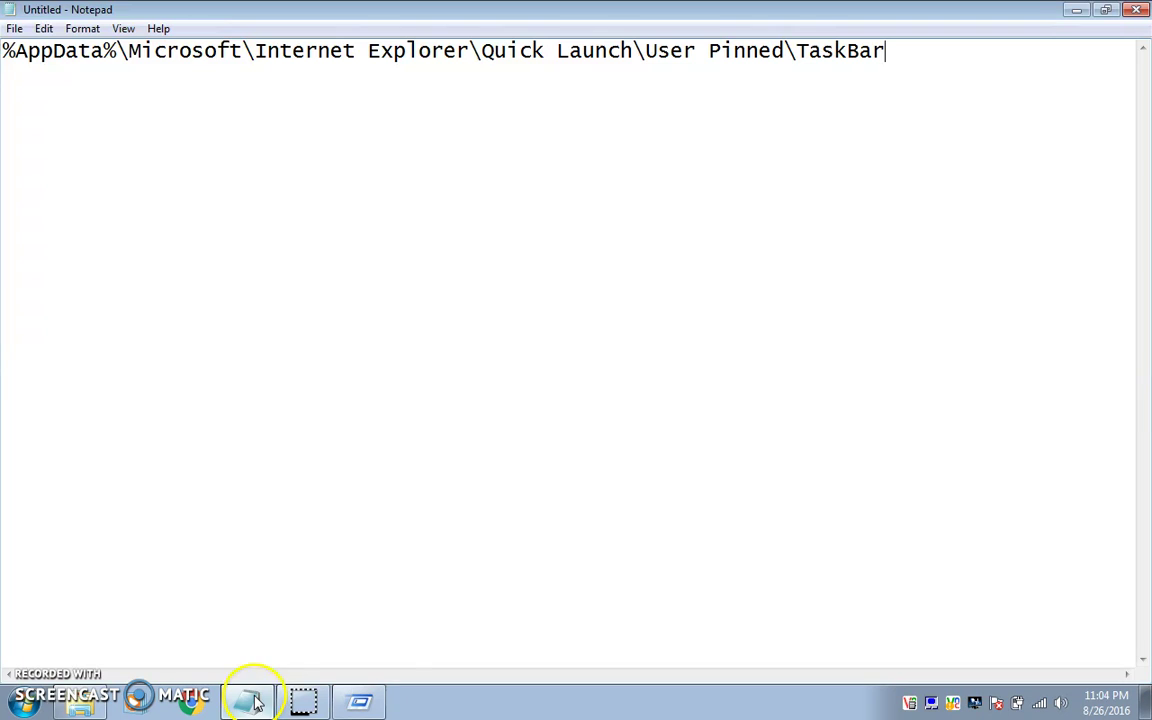
click(360, 702)
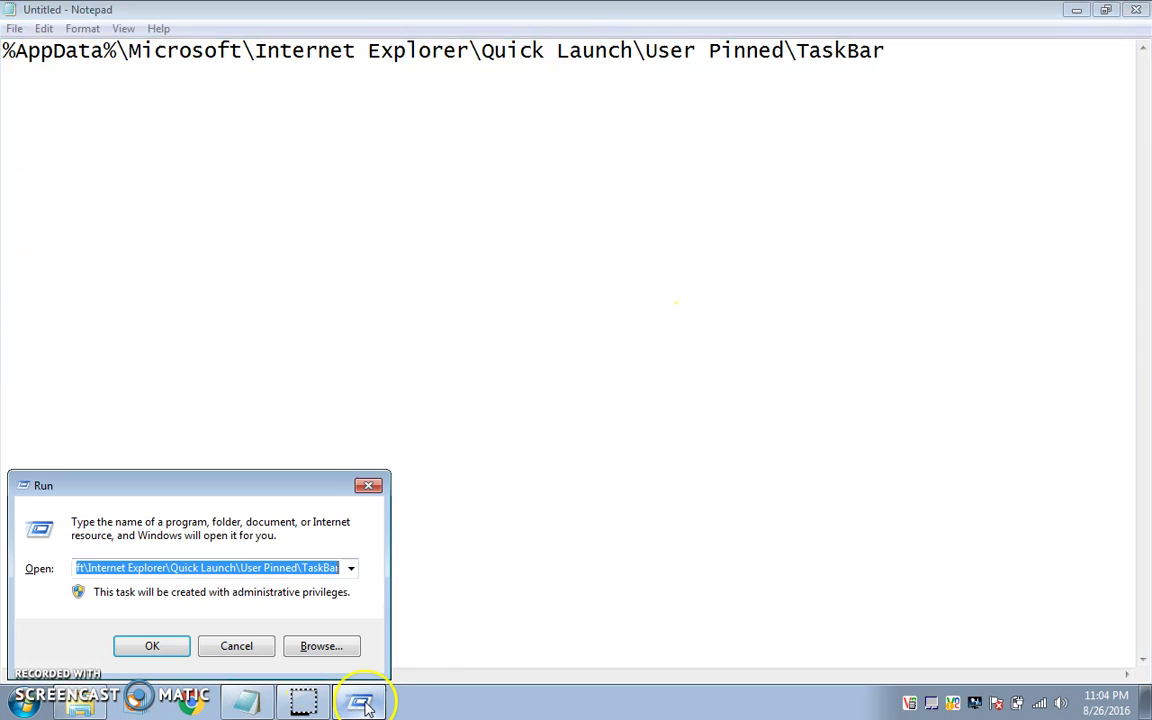
key(Return)
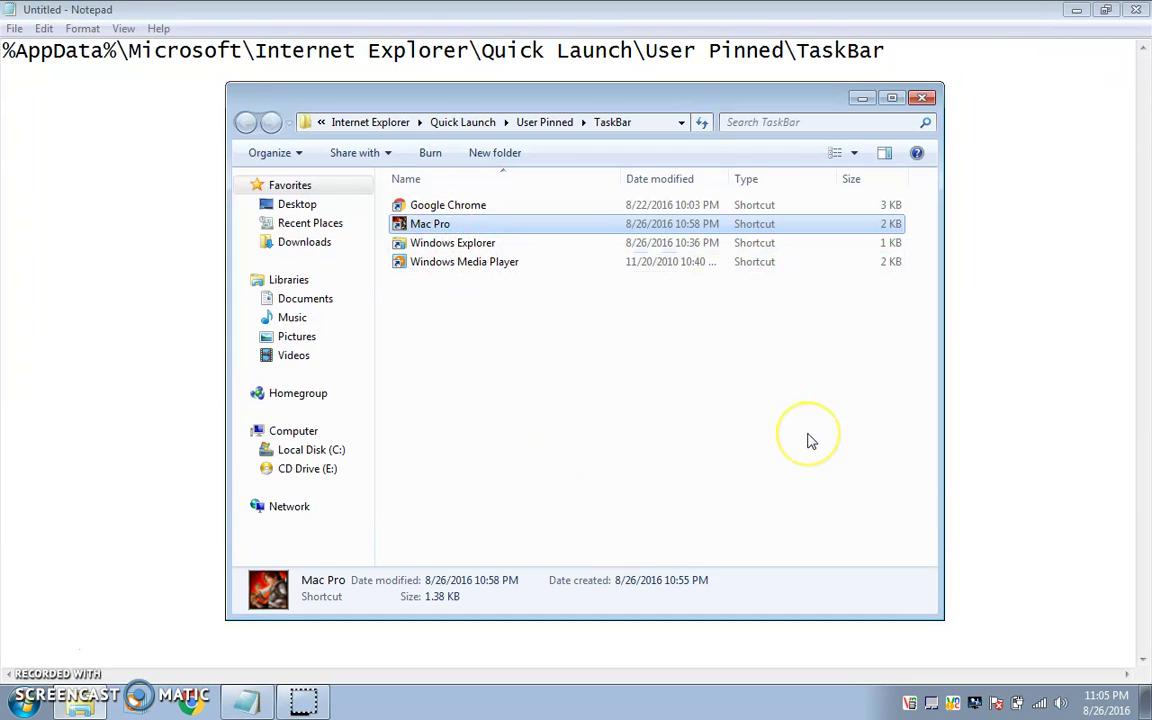
click(428, 224)
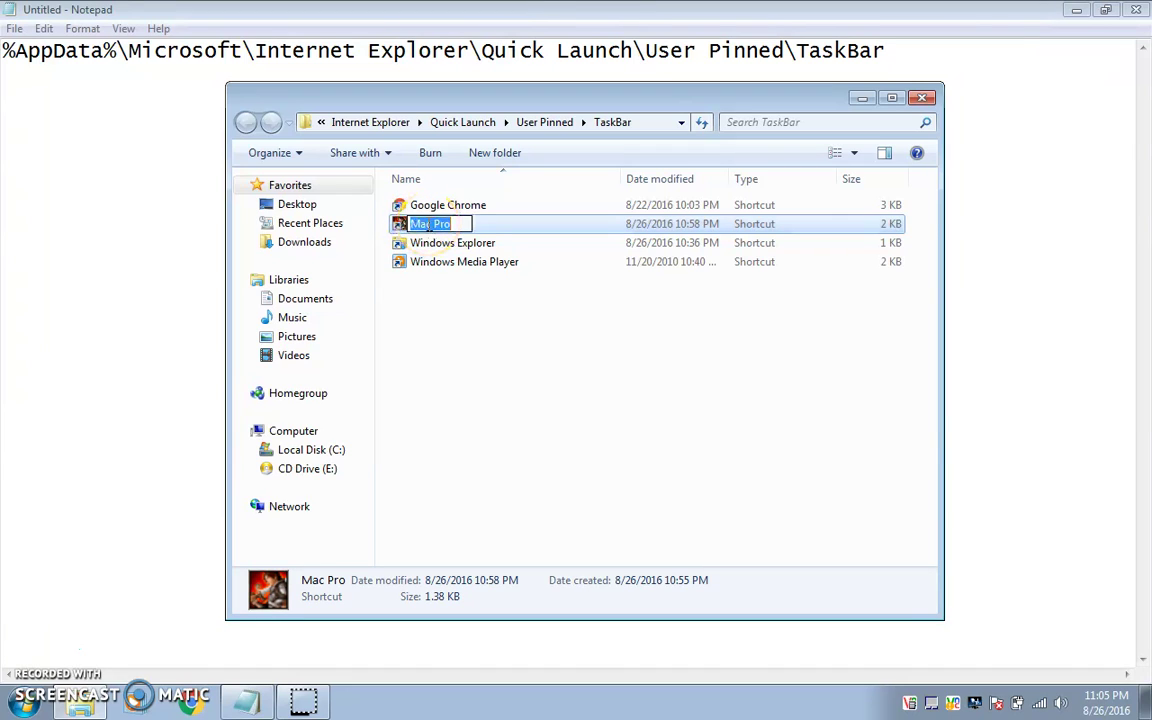
- Try renaming the Mac Pro shortcut to 'Internet Explorer' and dismiss the Item Not Found error
key(Right)
key(BackSpace)
key(BackSpace)
key(BackSpace)
key(BackSpace)
key(BackSpace)
key(BackSpace)
key(BackSpace)
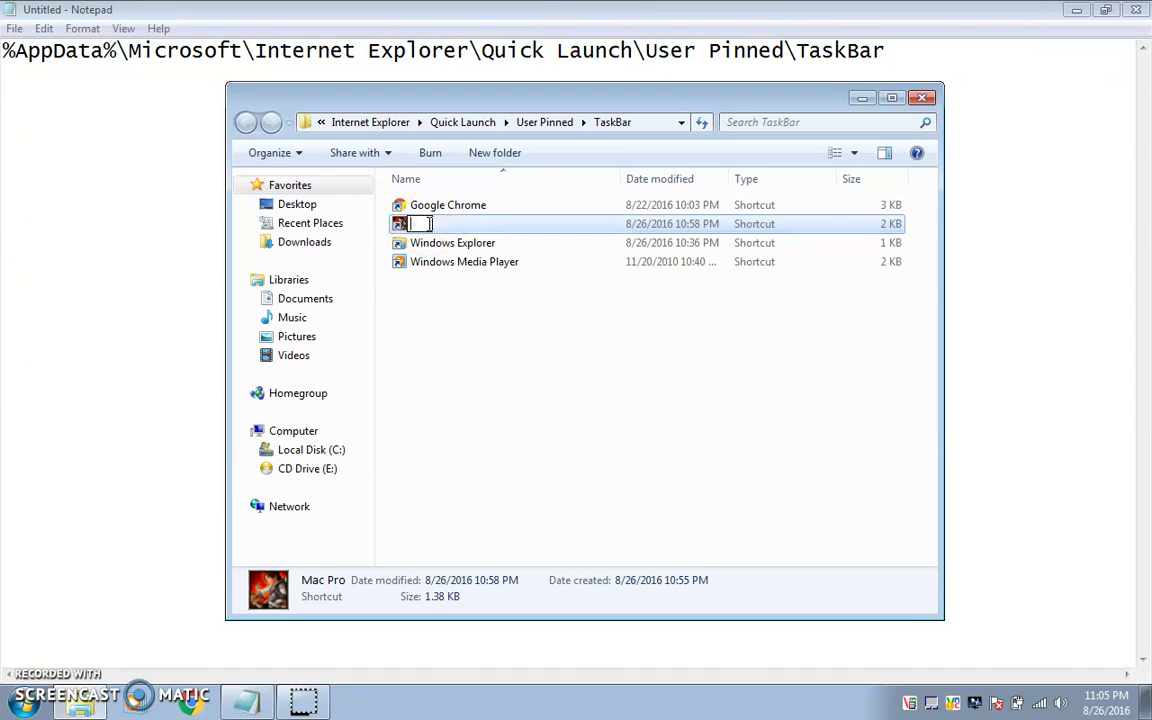
text(Internet E)
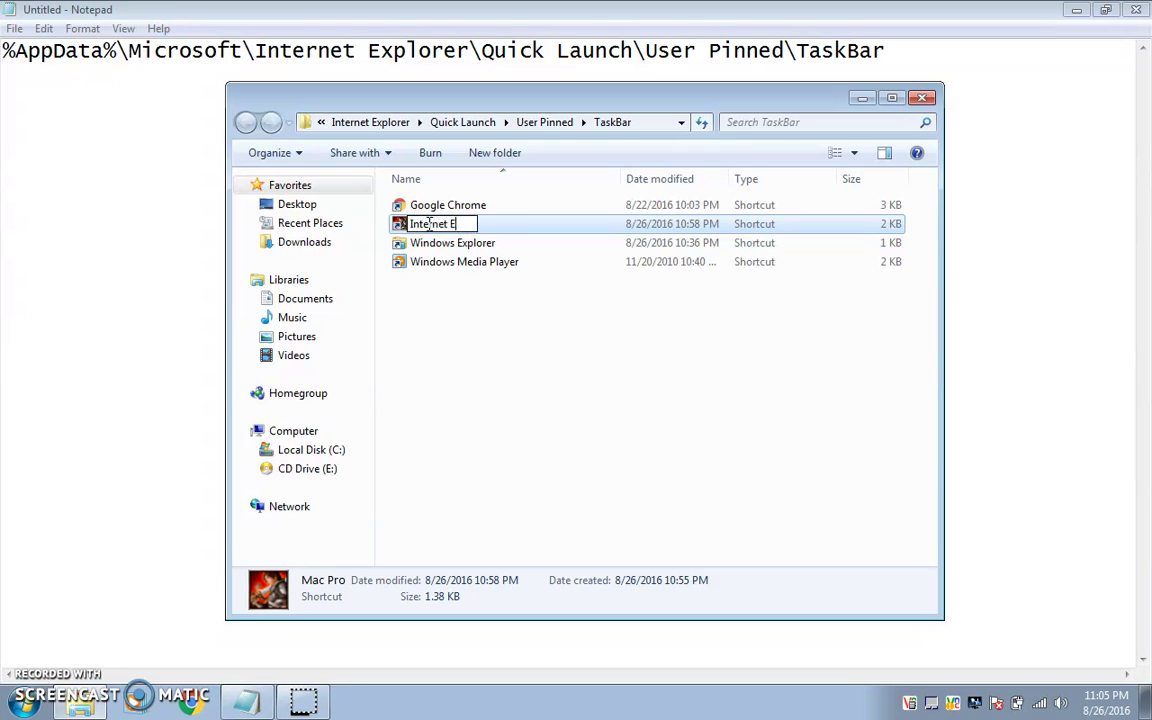
text(xplorer)
key(Return)
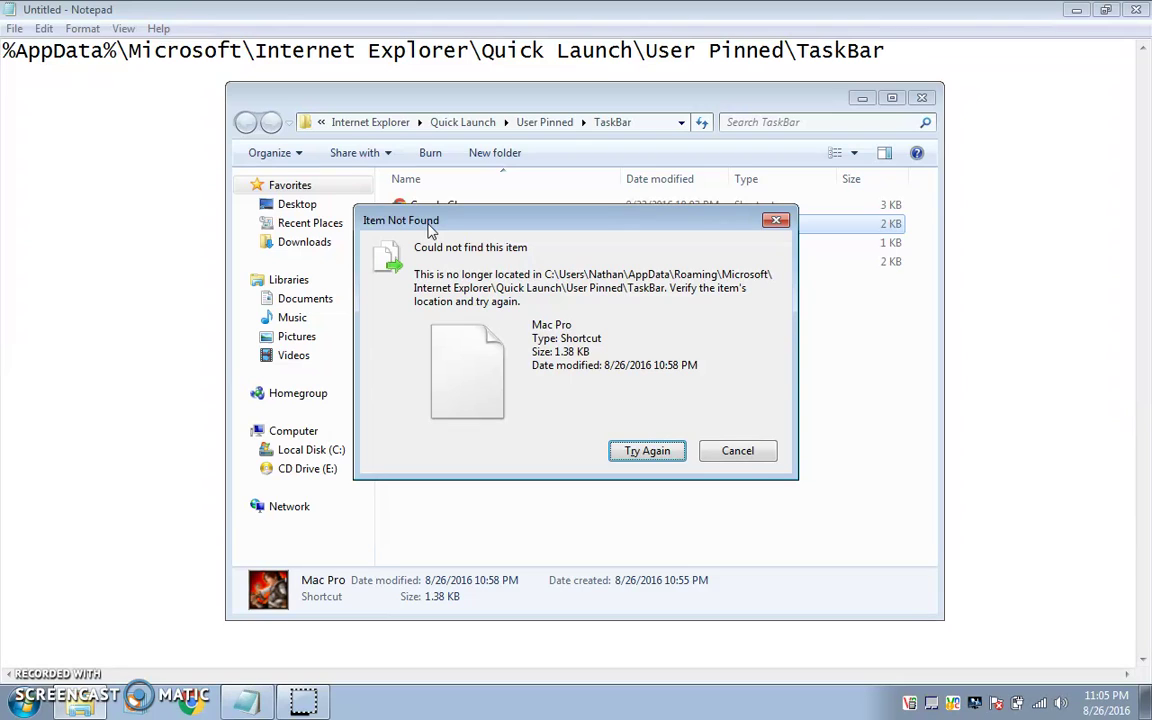
click(727, 451)
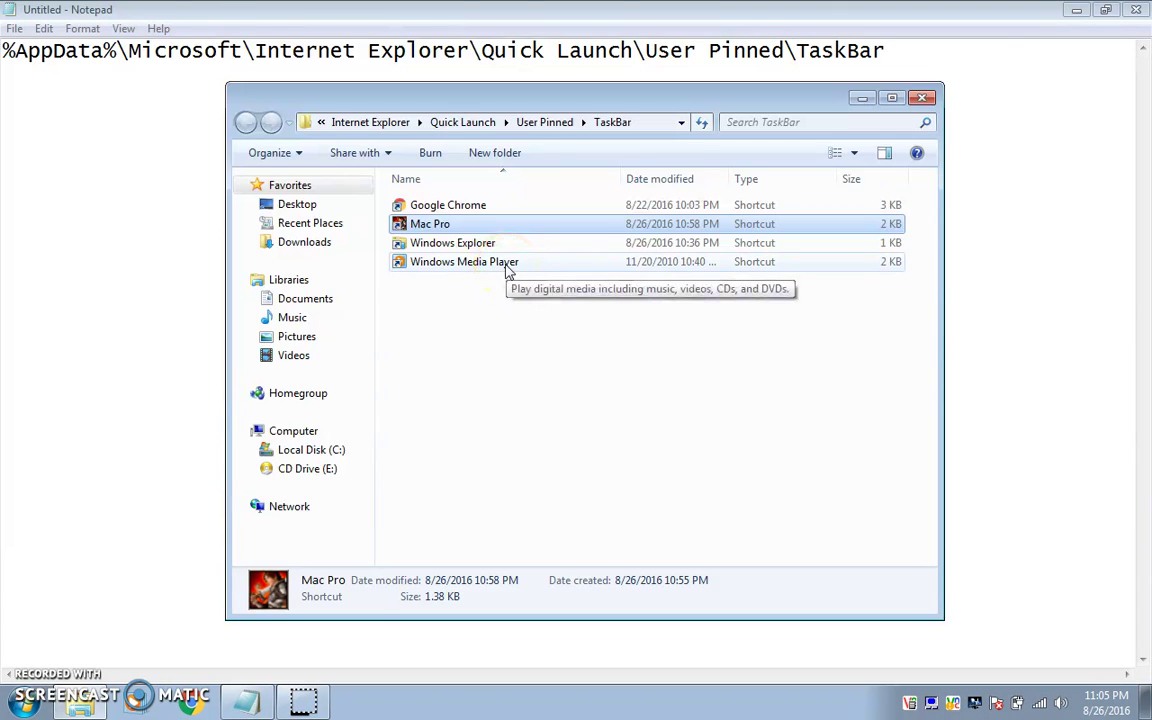
- Check the Mac Pro shortcut's Properties, then cancel the error so the stale entry disappears
click(428, 227)
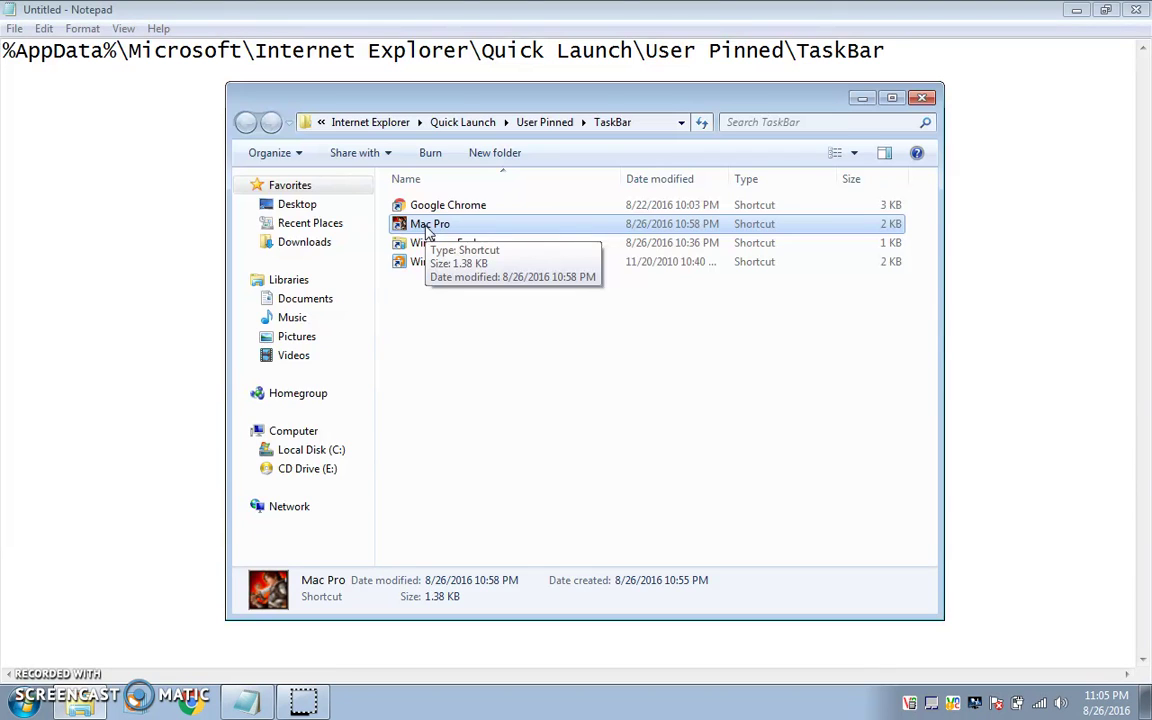
right_click(428, 229)
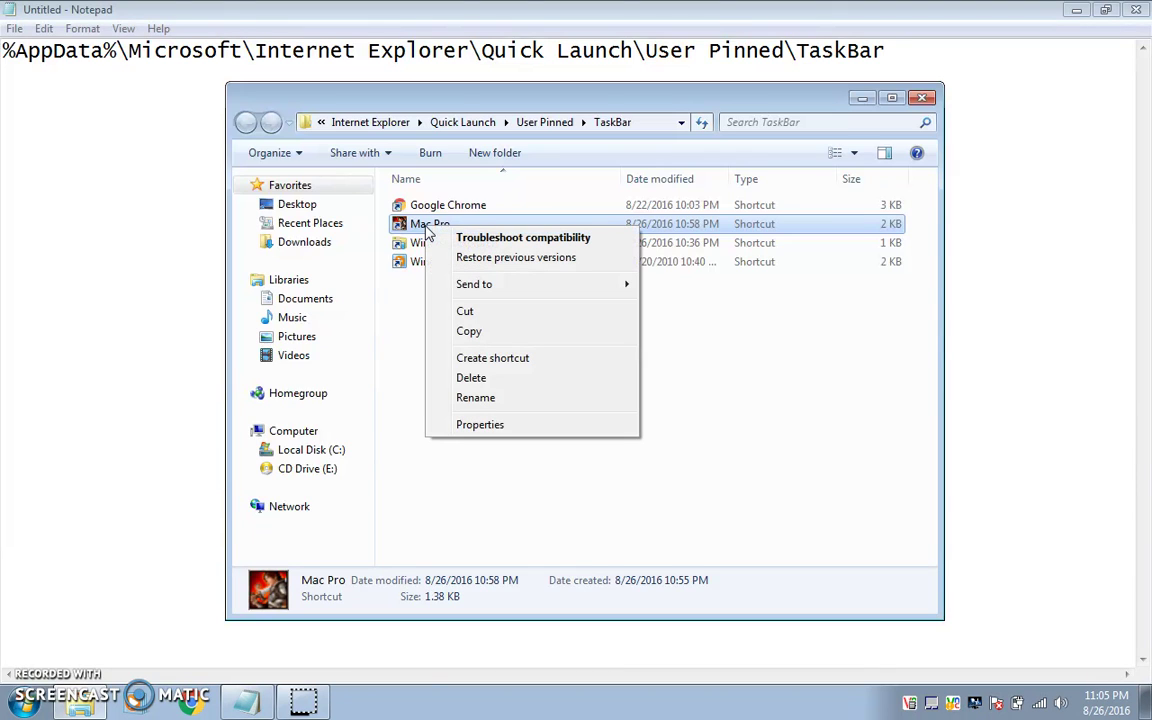
click(480, 424)
click(585, 294)
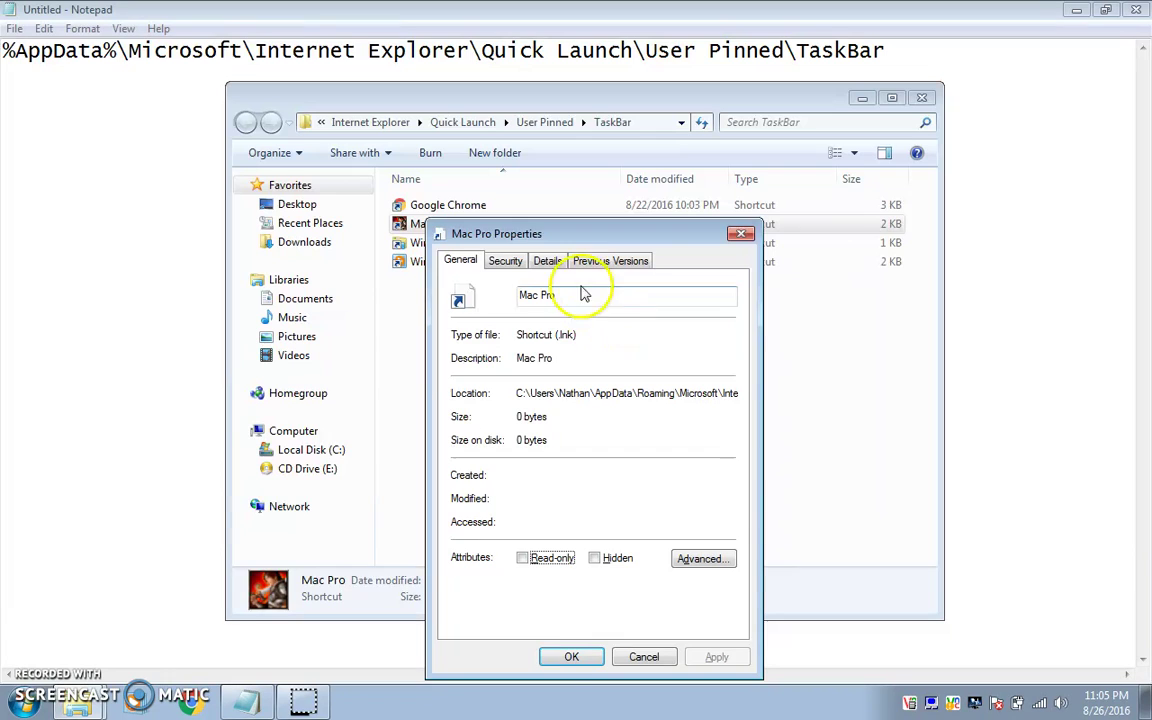
click(739, 234)
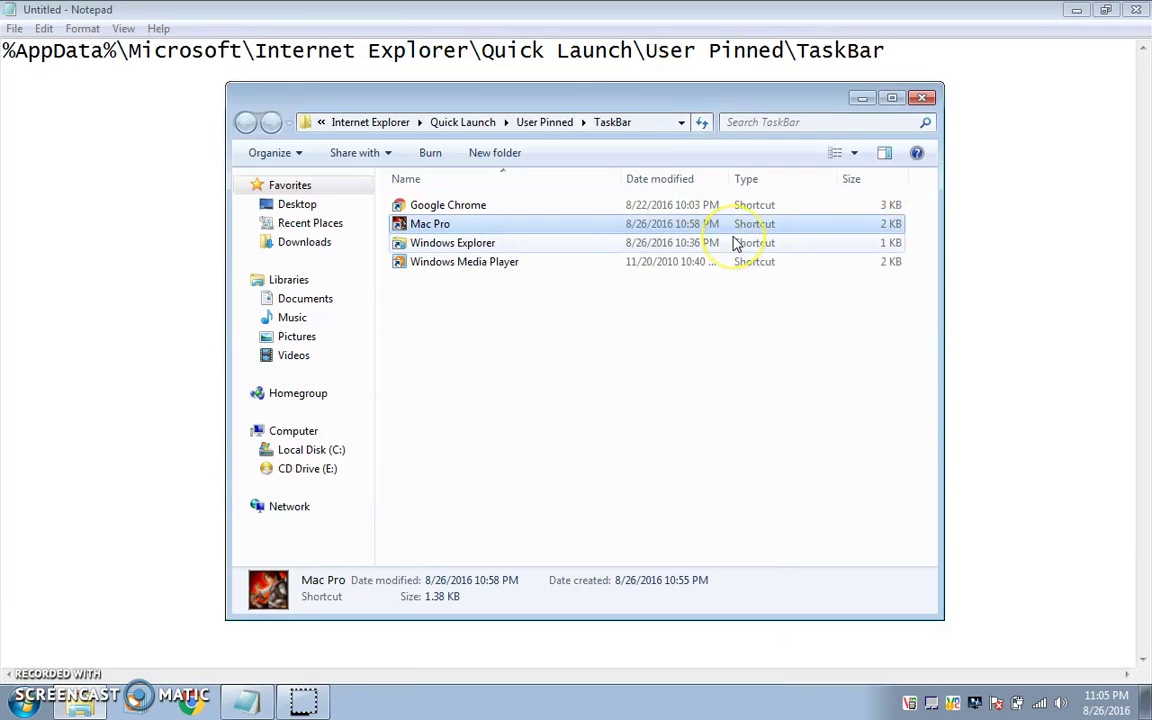
click(655, 451)
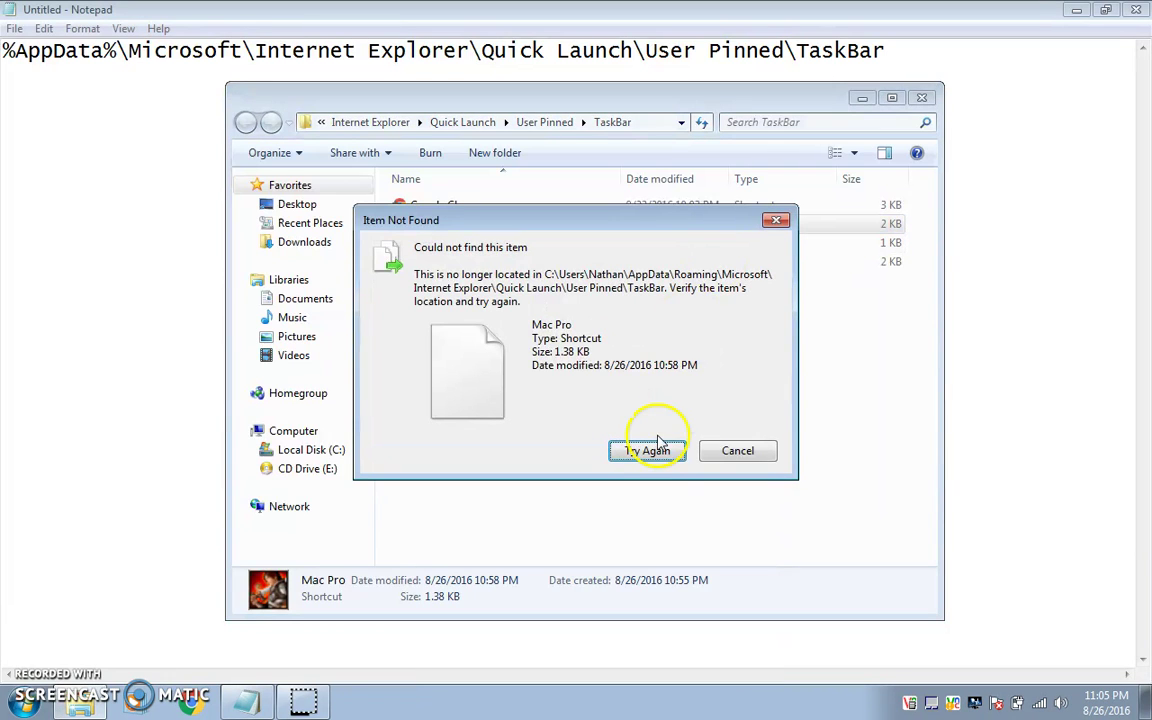
click(729, 453)
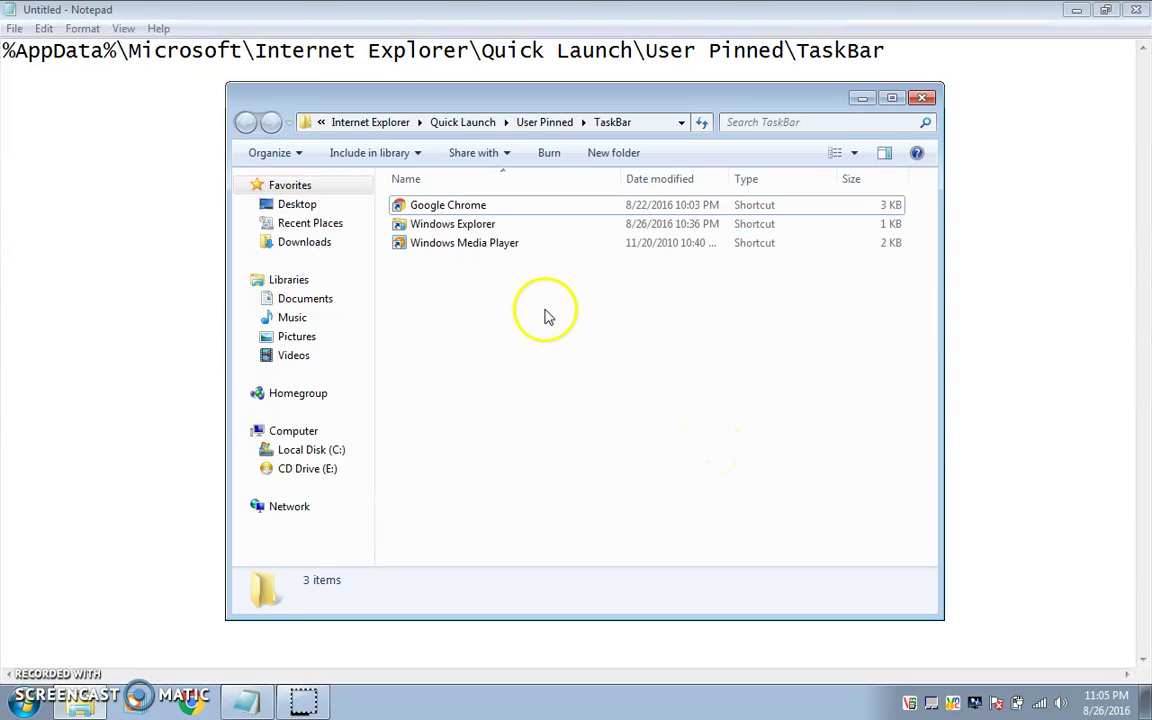
- Copy the KnightOnline shortcut from the desktop into the TaskBar folder and show its context menu
key(super+d)
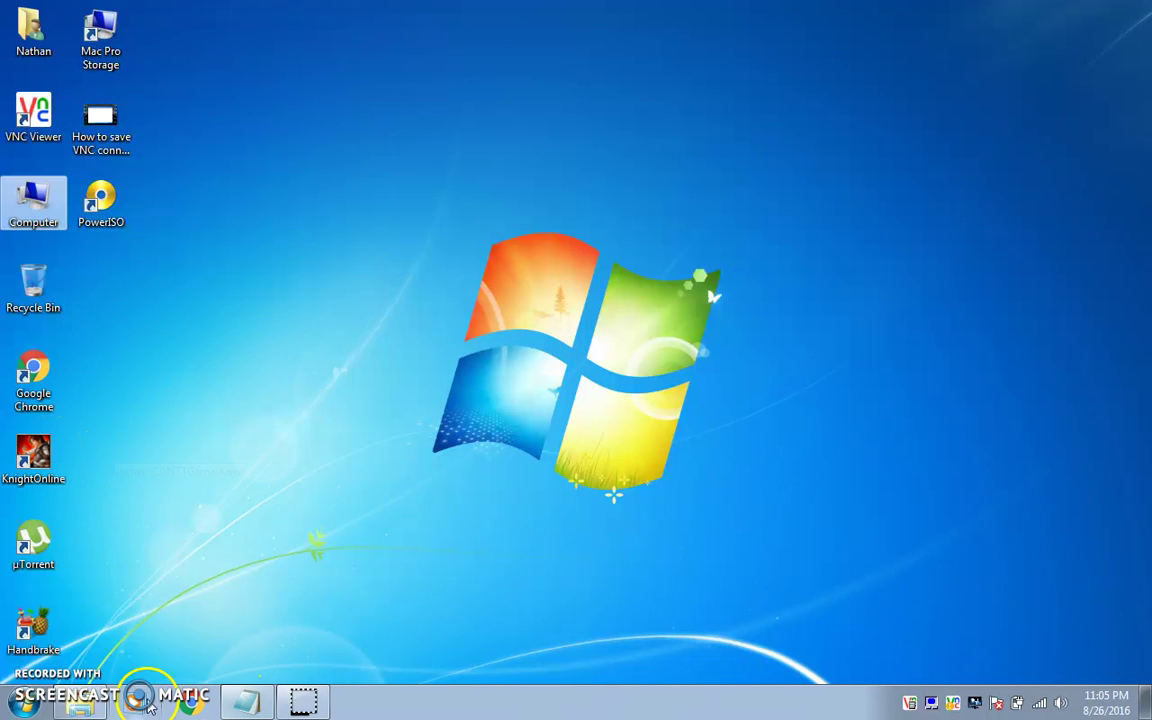
click(80, 703)
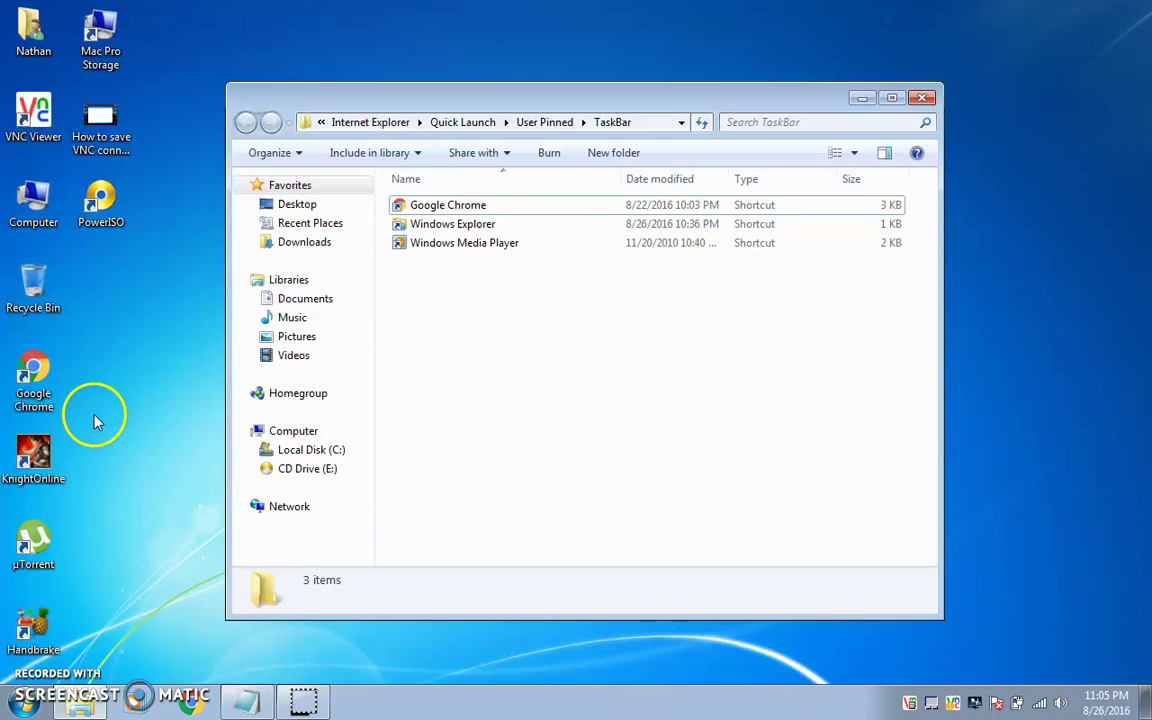
drag(31, 453, 447, 332)
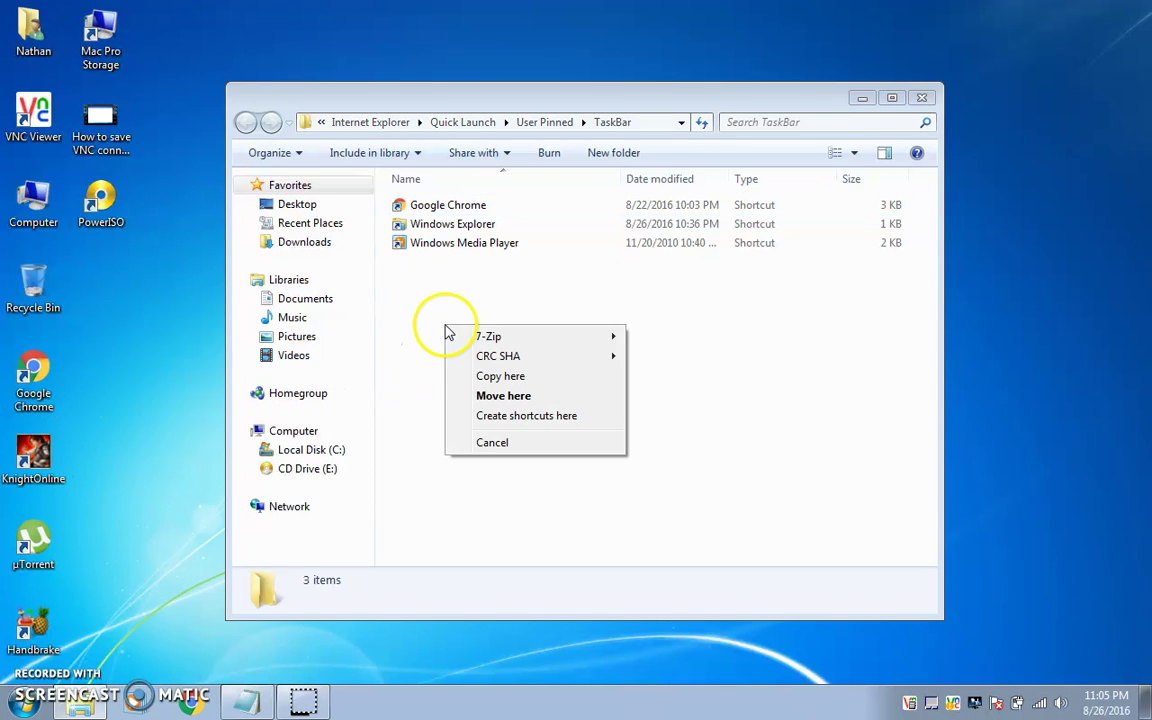
click(501, 377)
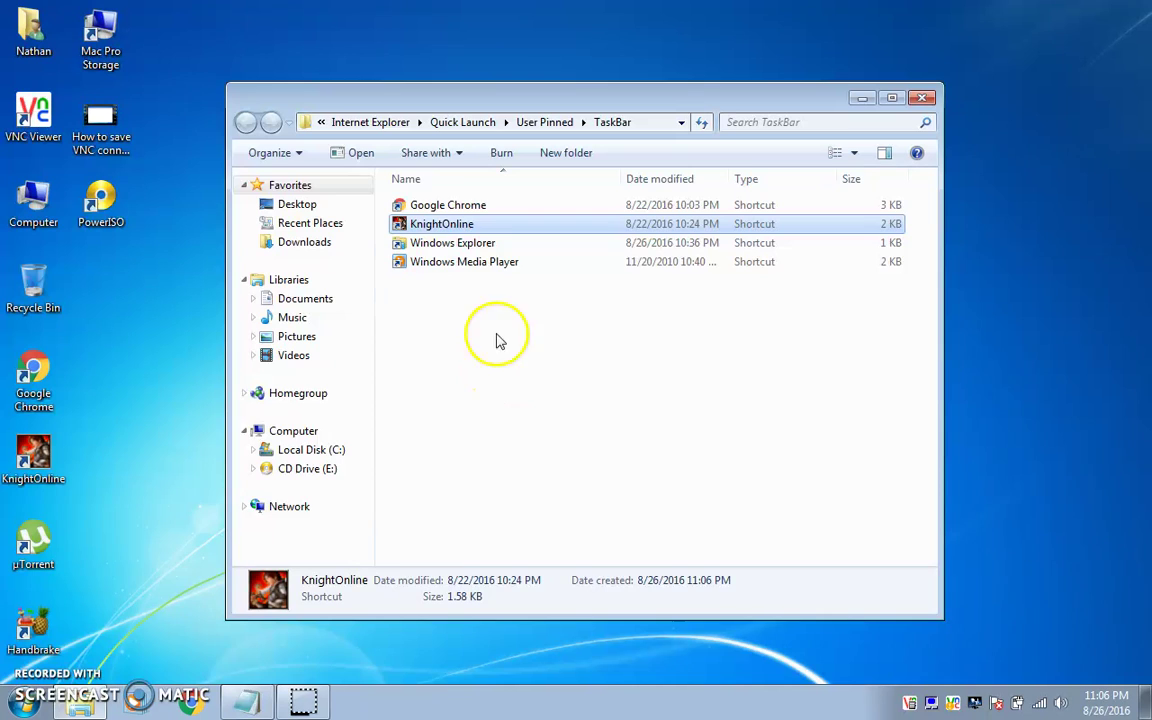
right_click(469, 229)
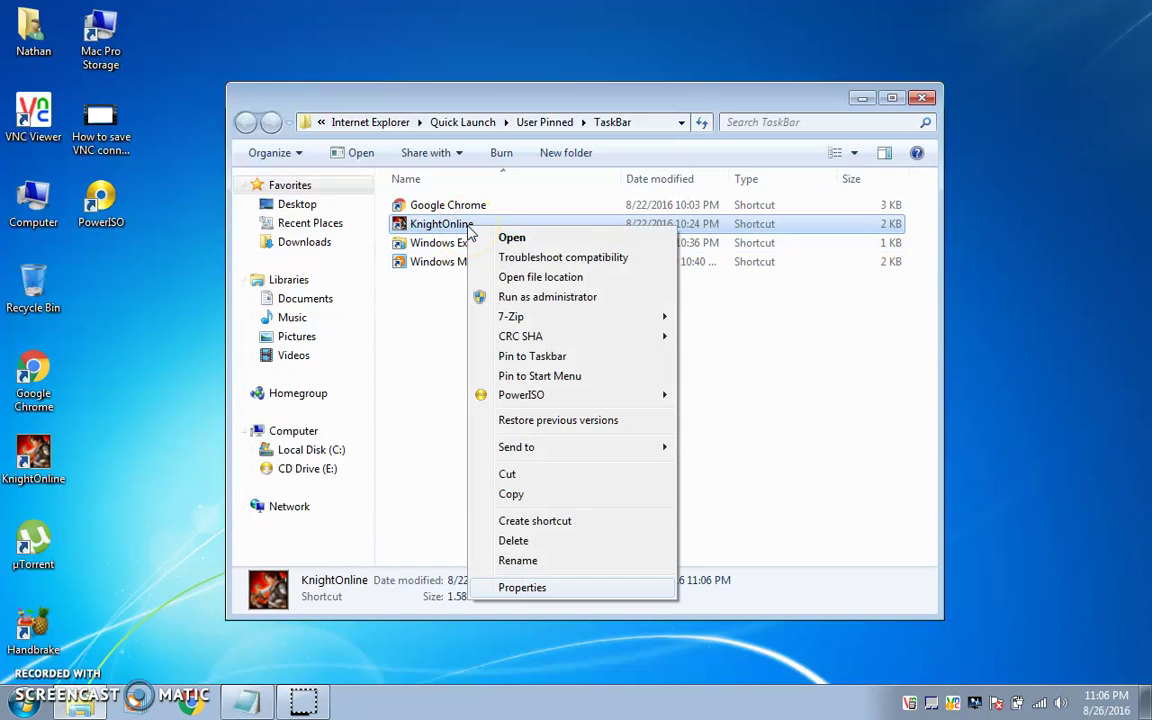
- Retarget the KnightOnline shortcut to C:\Mac Pro.vnc and rename it Mac Pro
key(r)
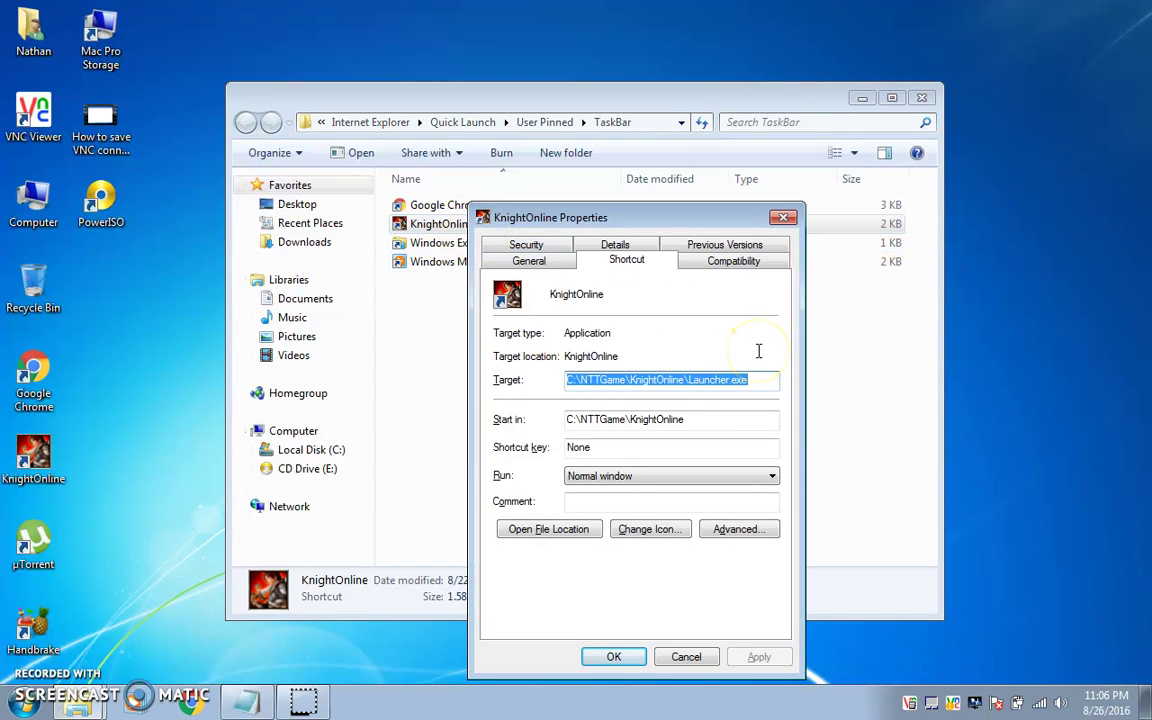
text(Mac Pro.vnc)
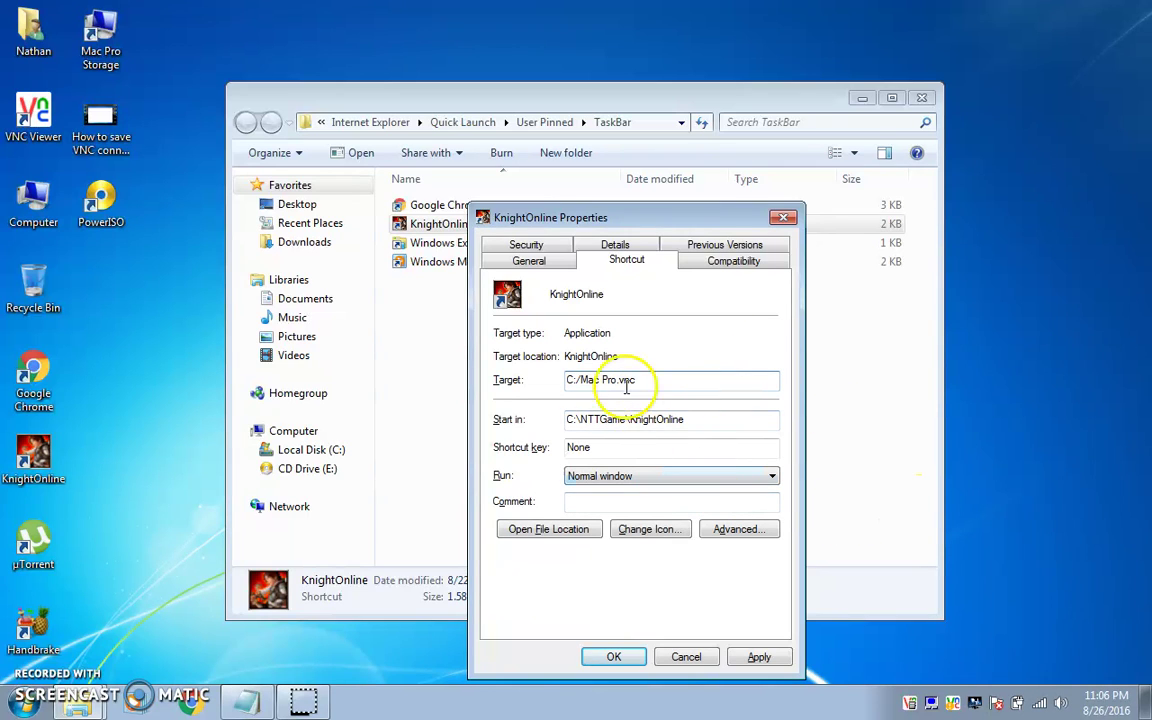
click(759, 657)
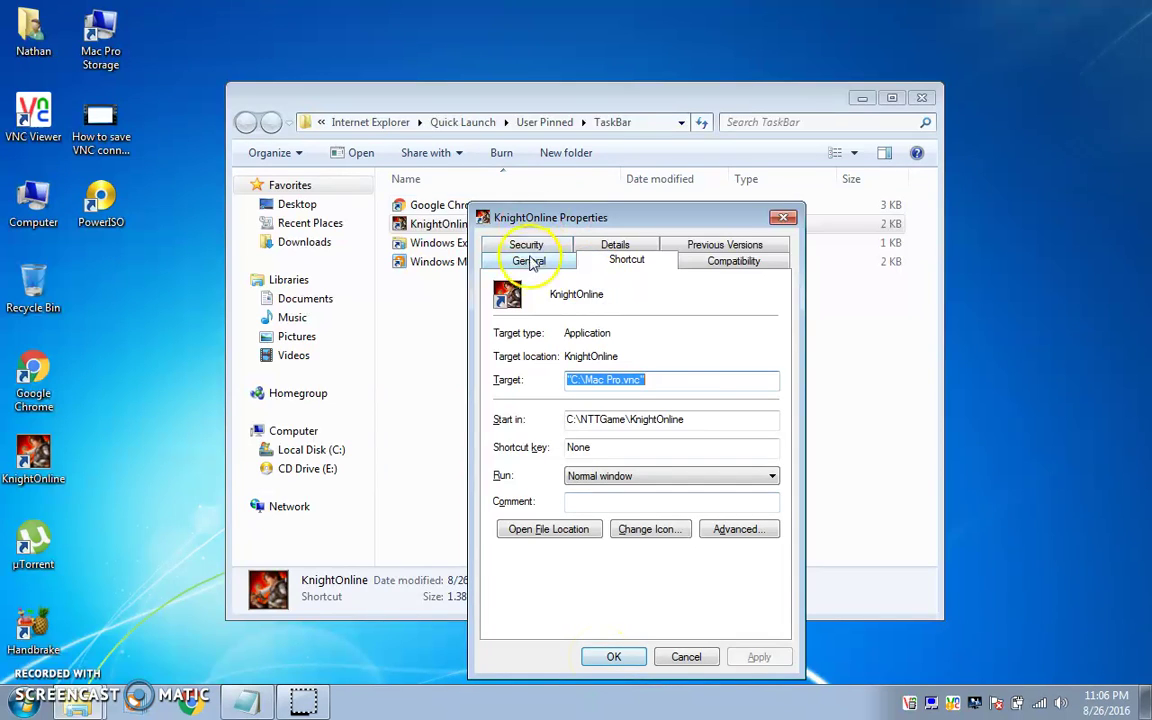
click(529, 261)
double_click(608, 300)
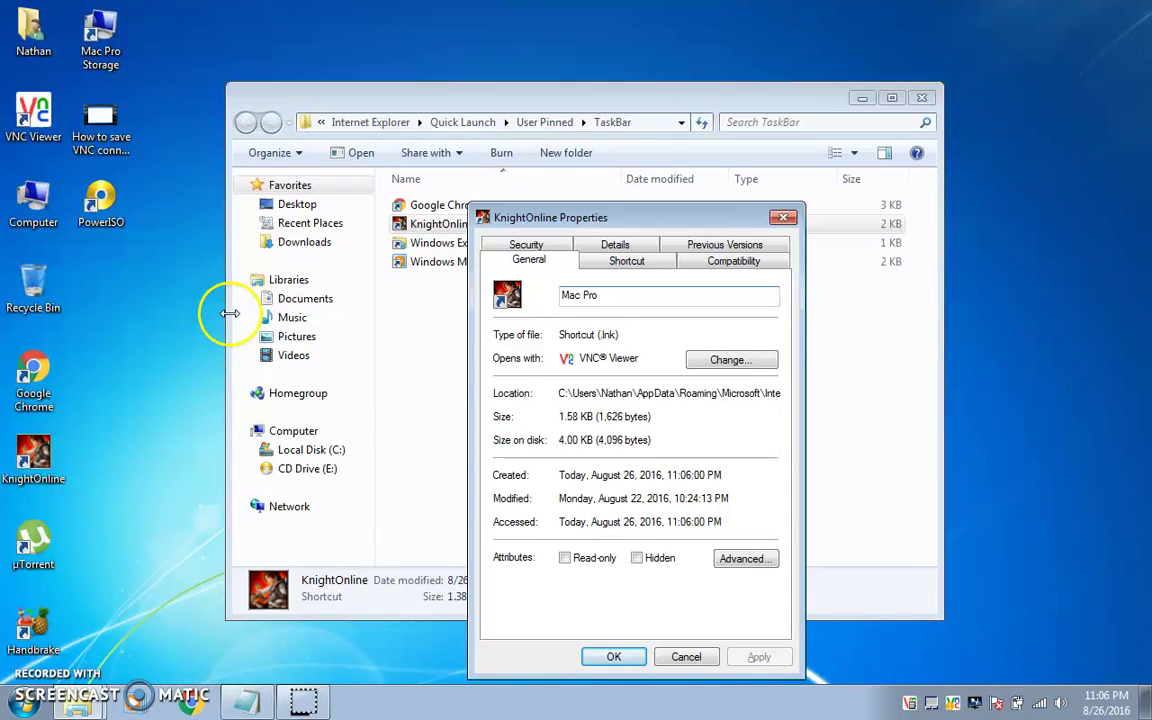
click(627, 663)
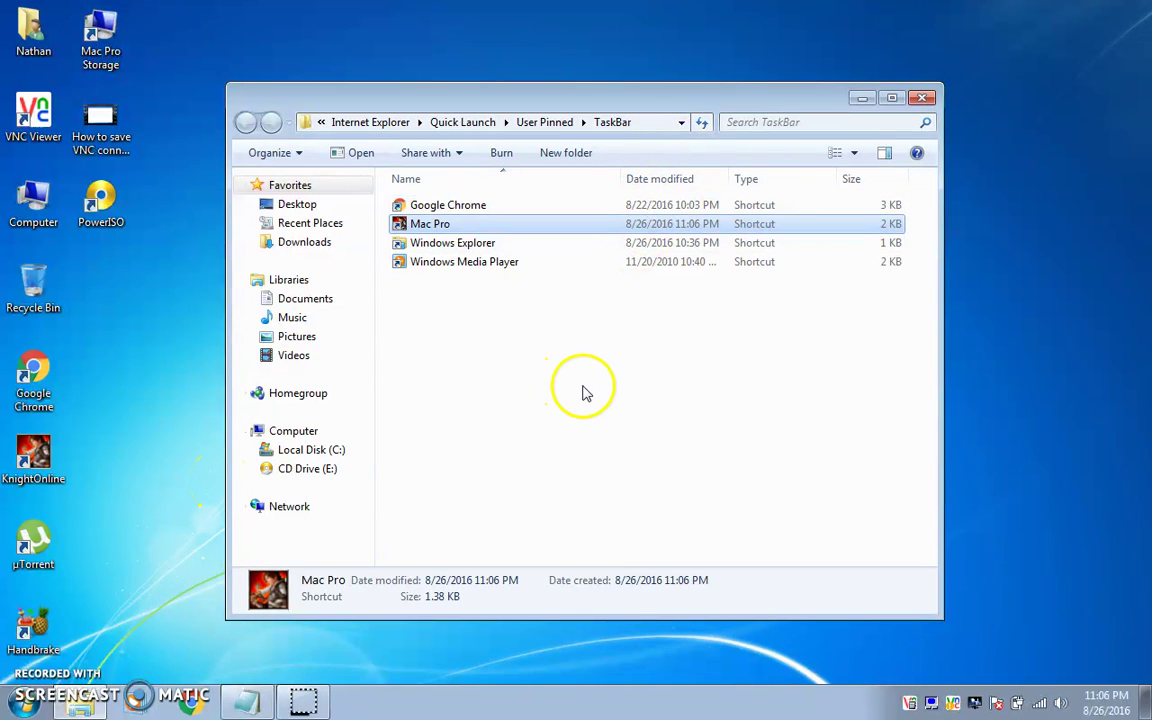
- Open and dismiss the Windows Media Player shortcut's context menu several times
right_click(515, 270)
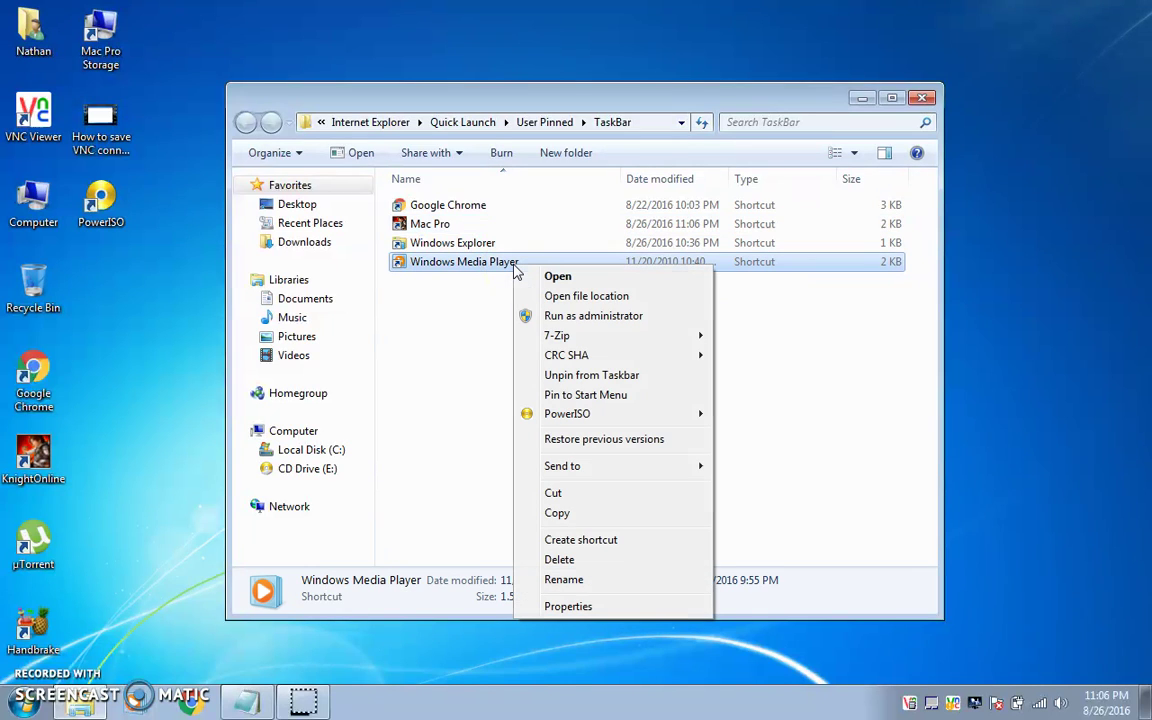
click(489, 296)
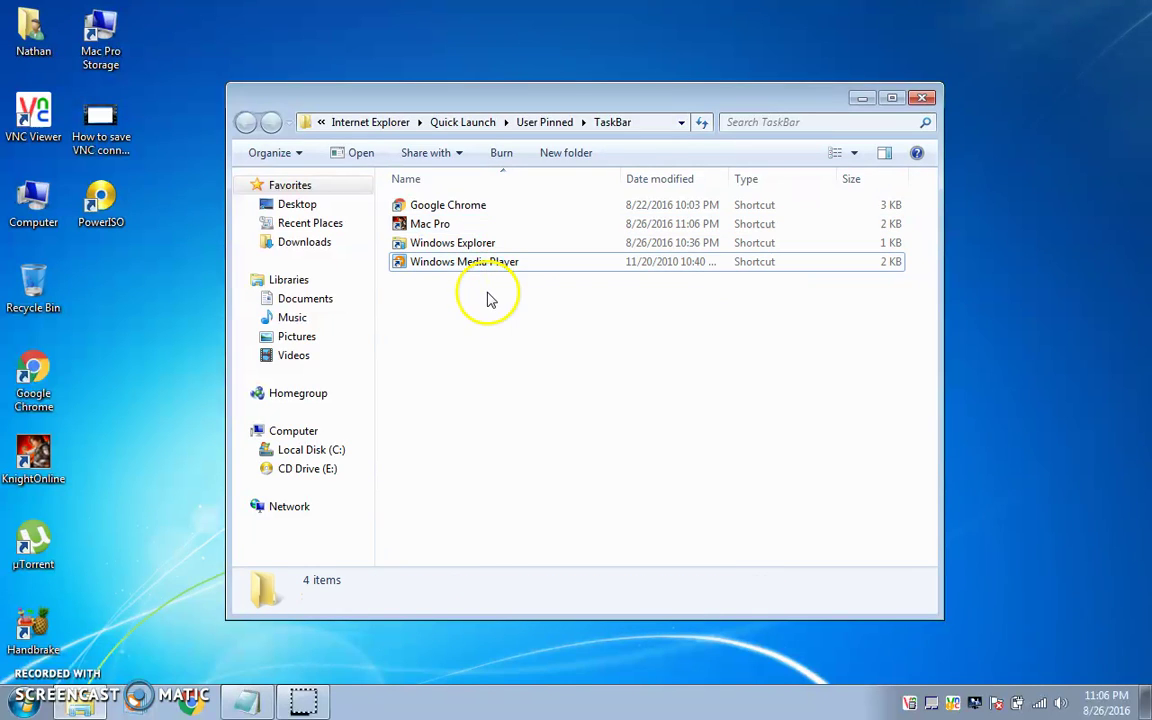
right_click(509, 266)
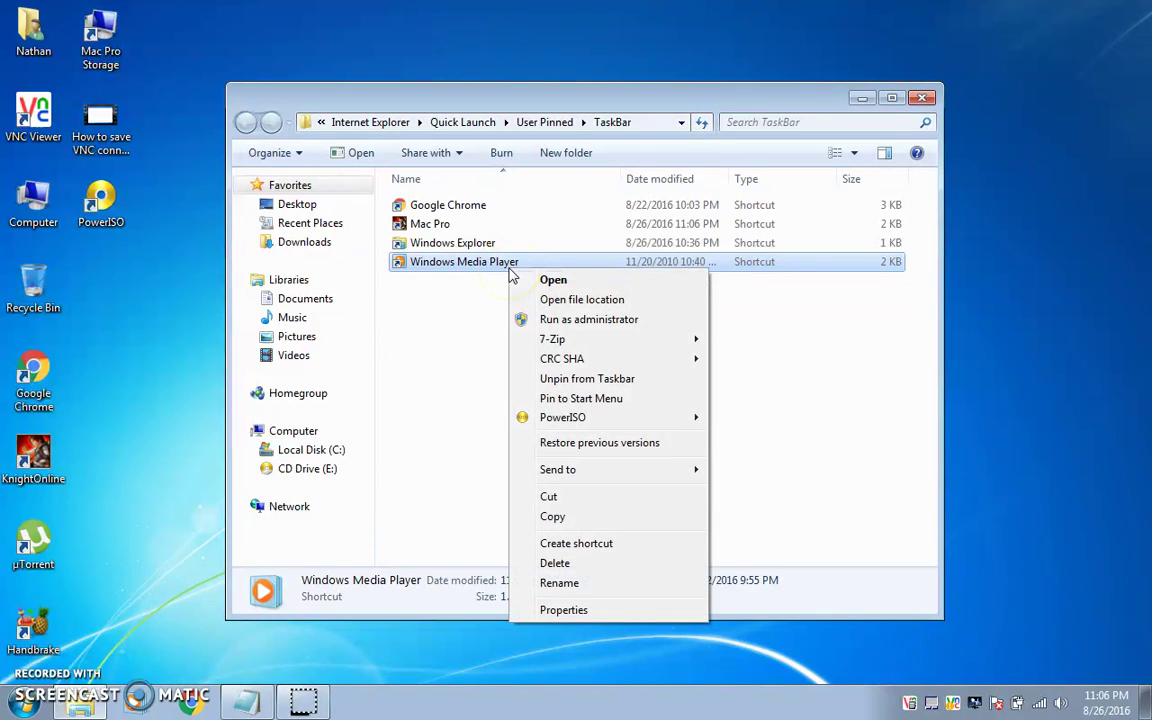
click(449, 287)
right_click(509, 266)
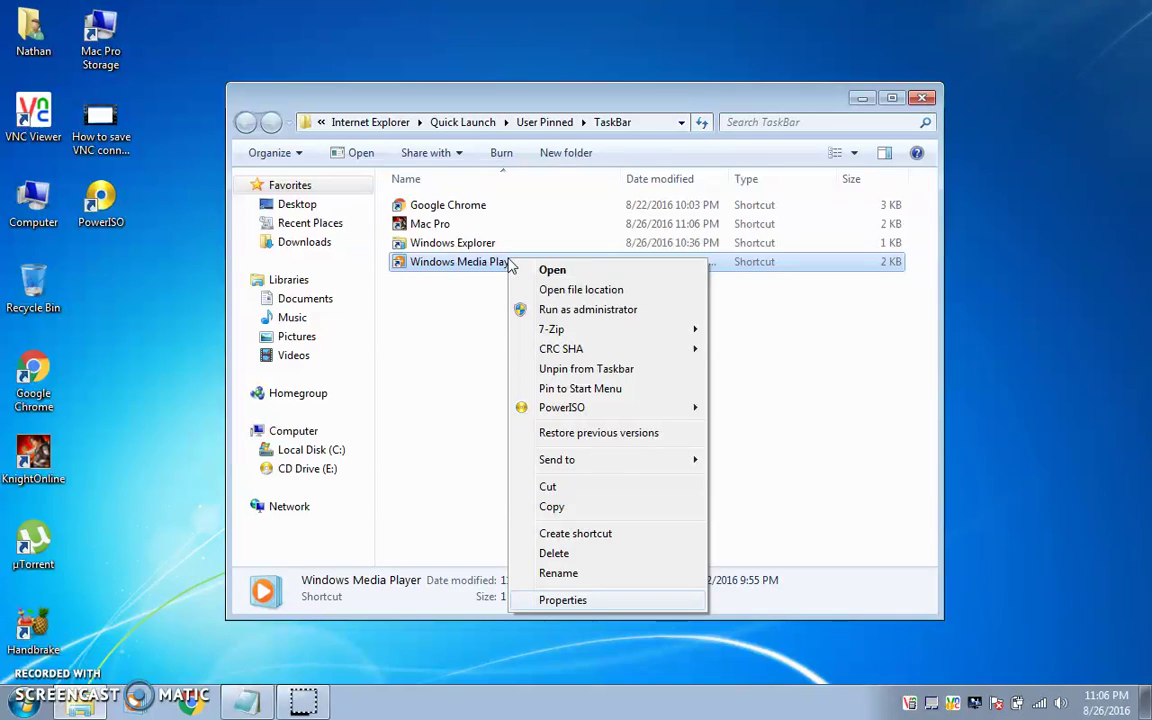
click(31, 532)
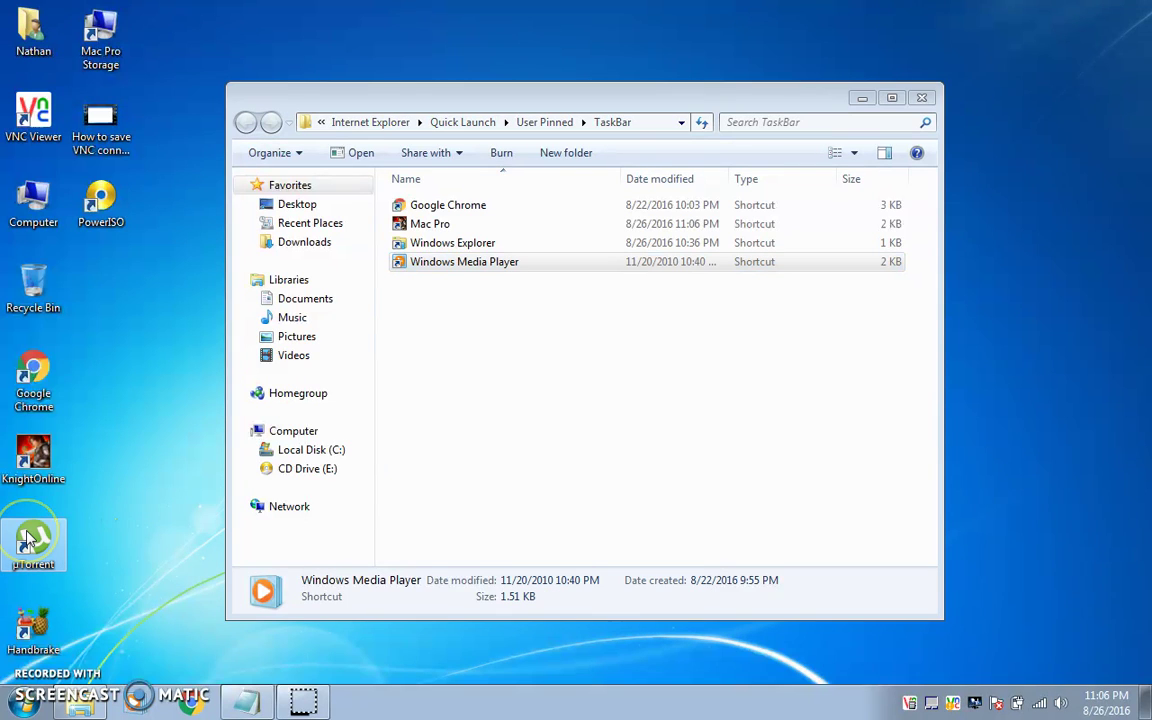
- Copy the µTorrent desktop icon into the TaskBar folder, then move it in, replacing the copy
right_click(28, 526)
drag(31, 532, 432, 408)
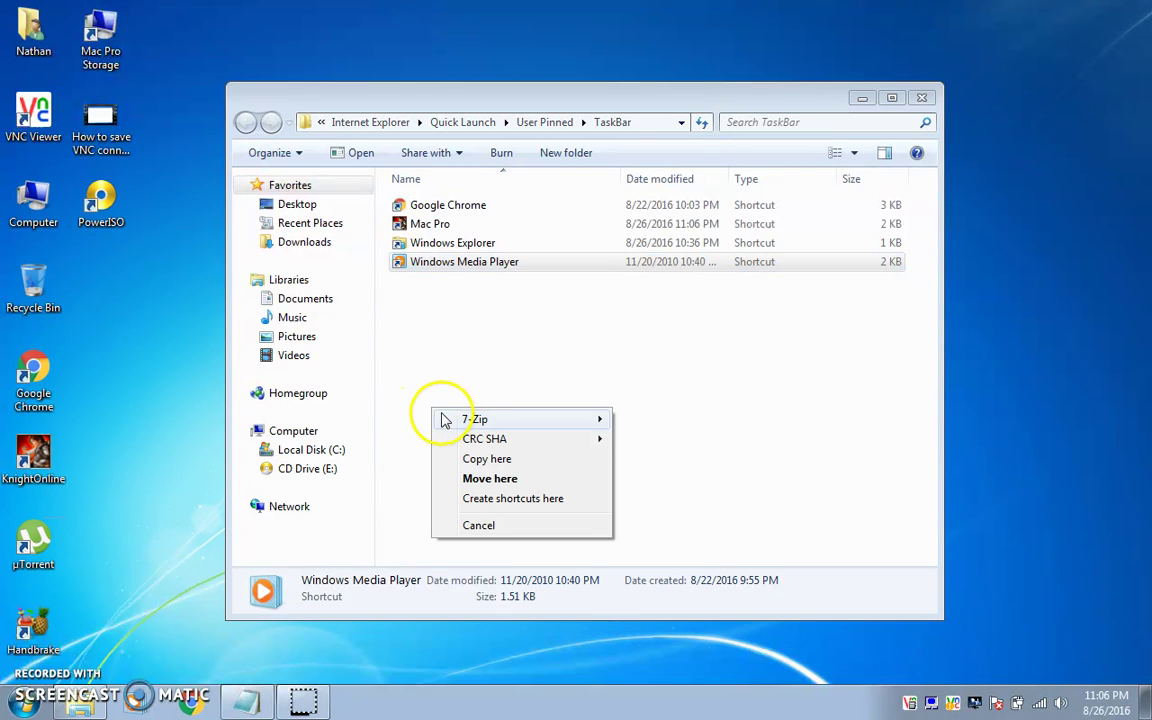
click(449, 363)
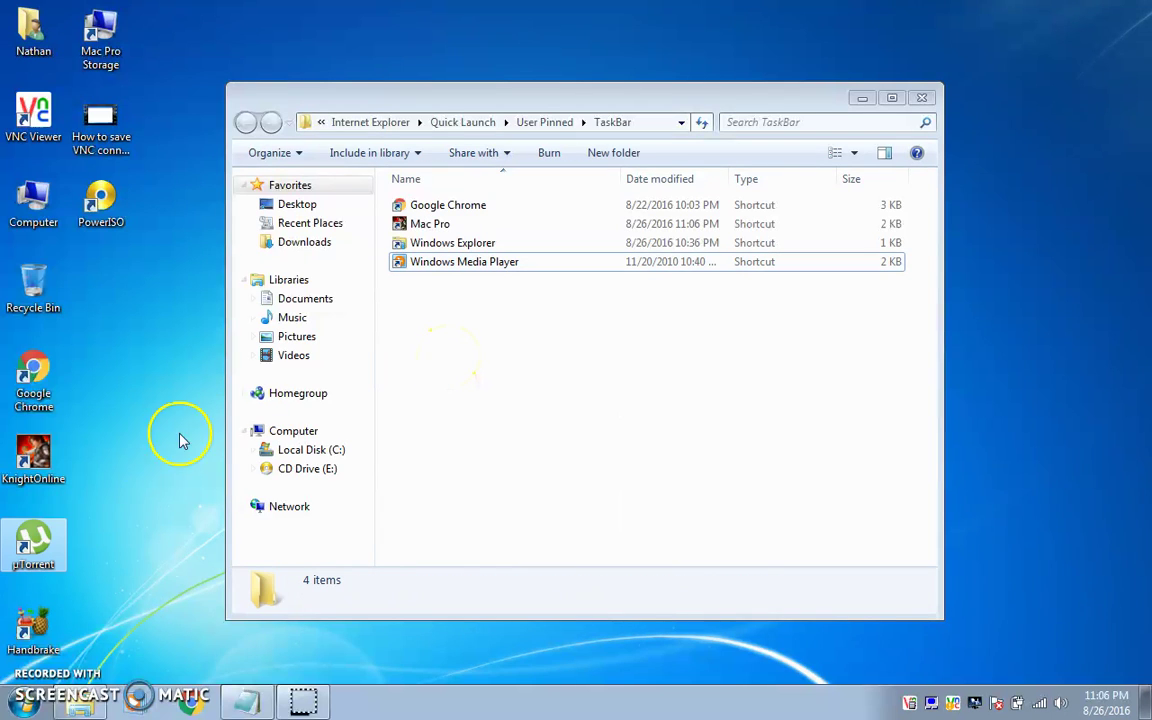
drag(43, 526, 473, 370)
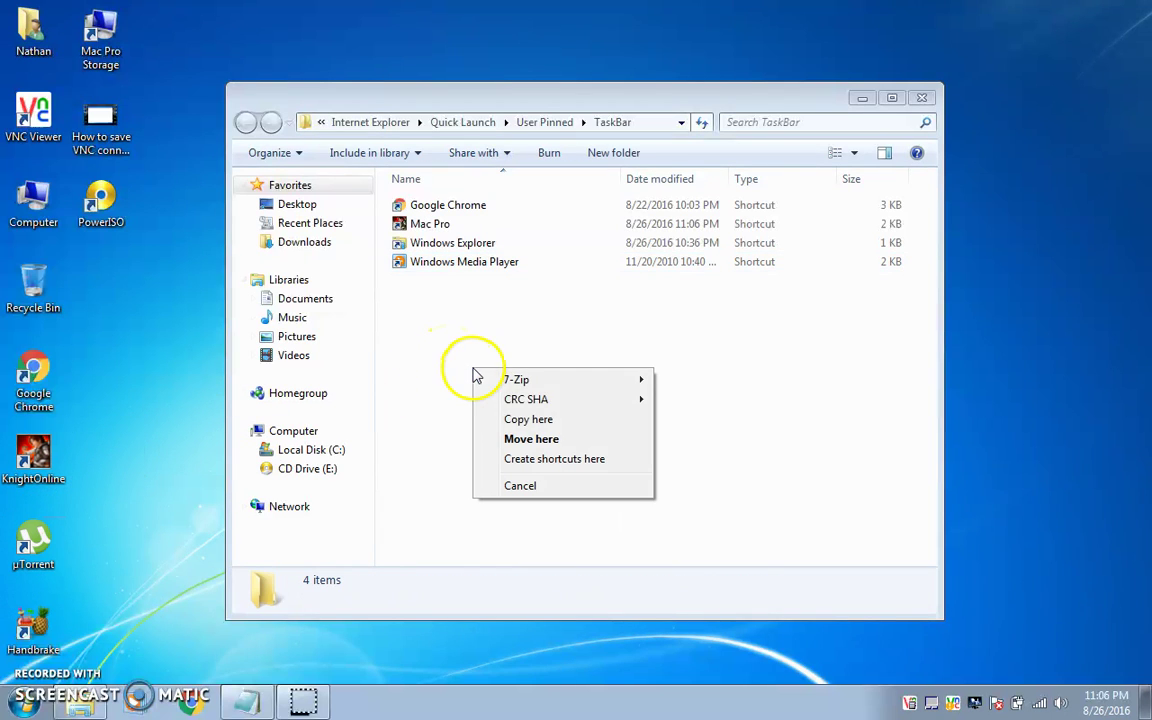
click(511, 420)
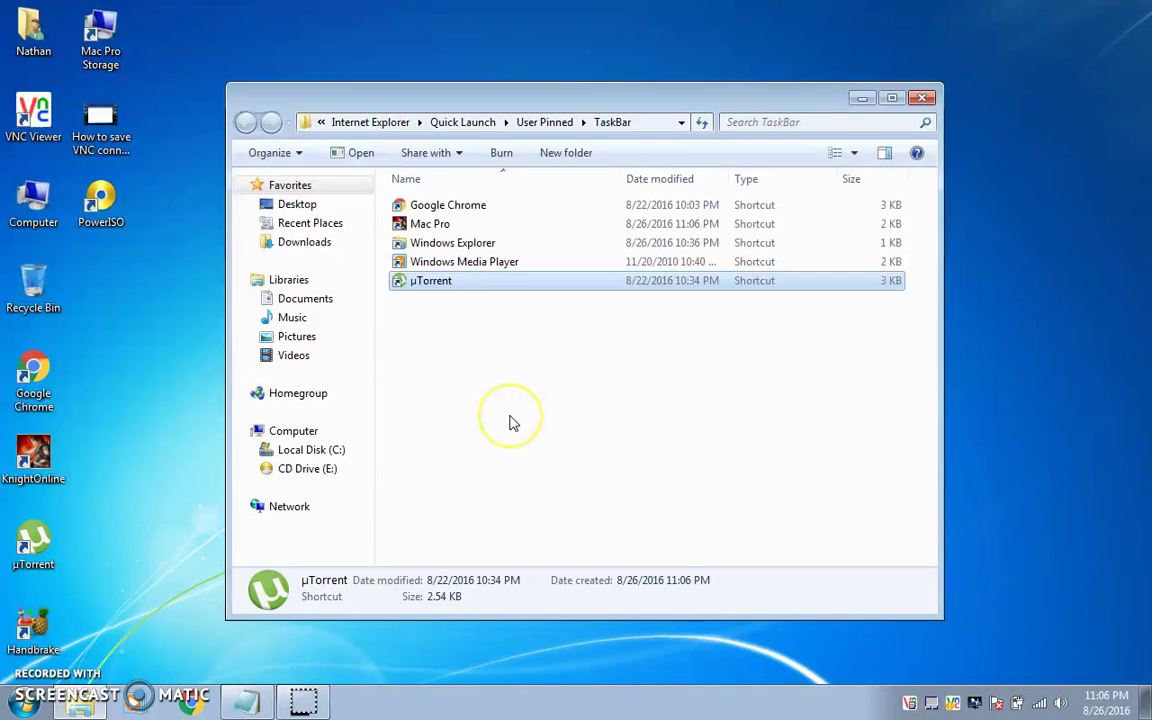
click(38, 545)
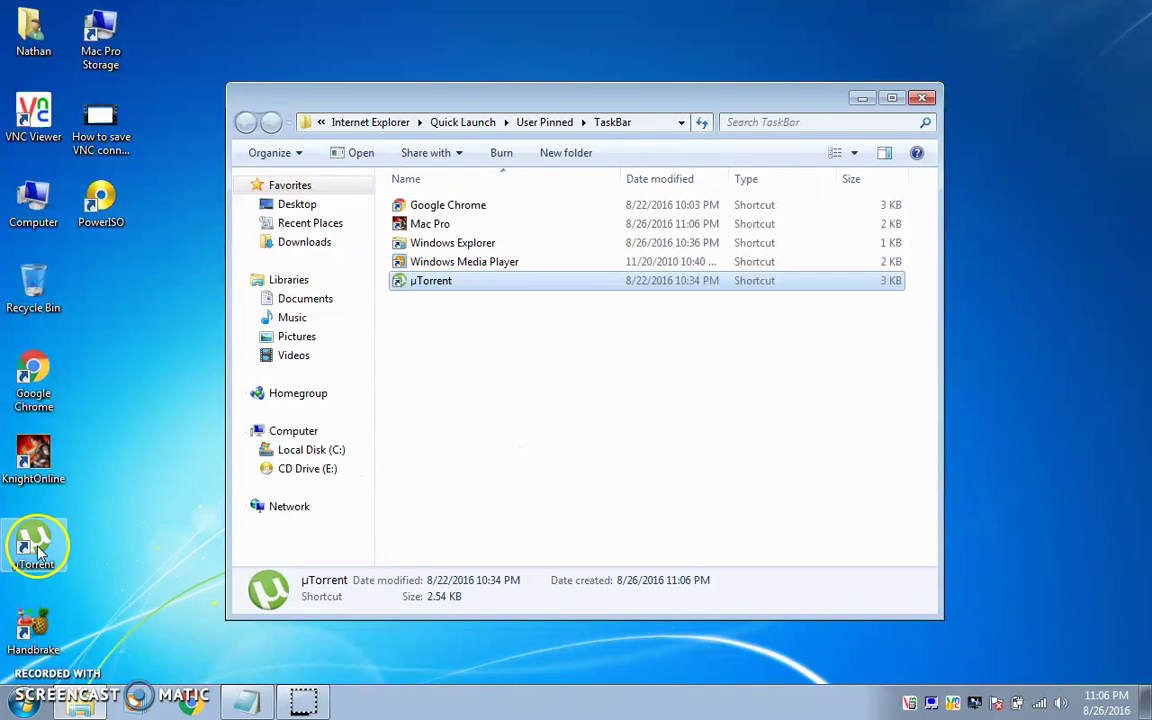
drag(35, 548, 560, 455)
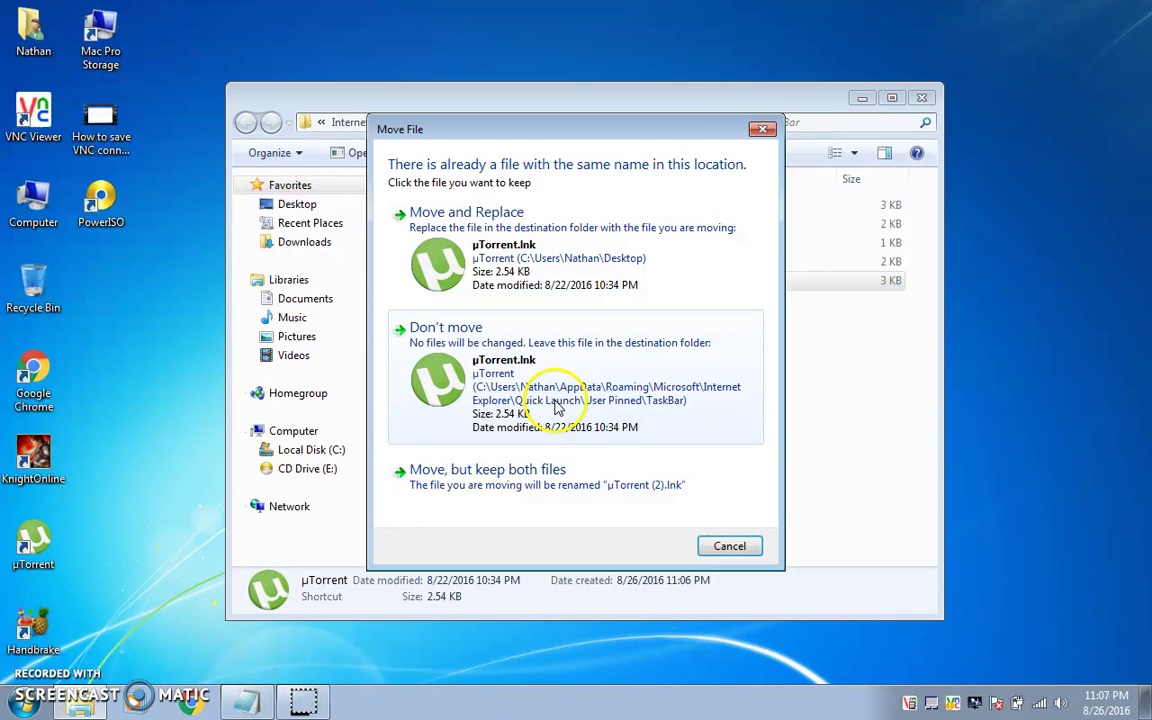
click(545, 245)
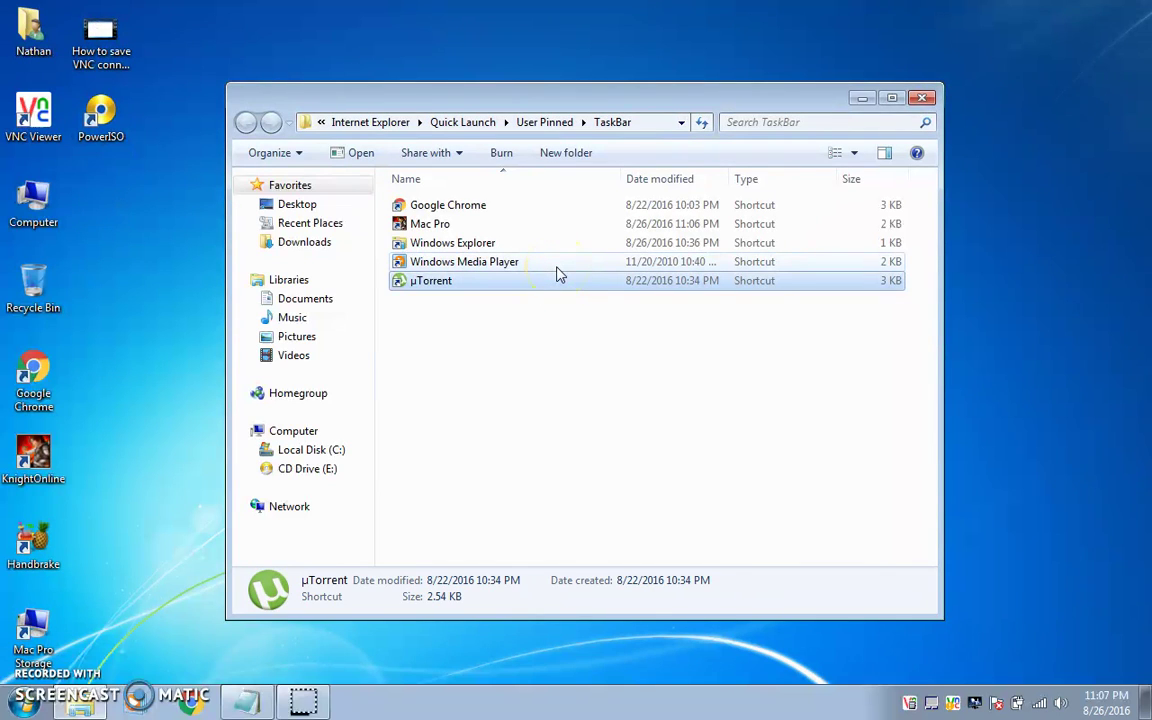
- Undo the µTorrent move and open the Windows Media Player shortcut's Properties
key(ctrl+z)
click(448, 266)
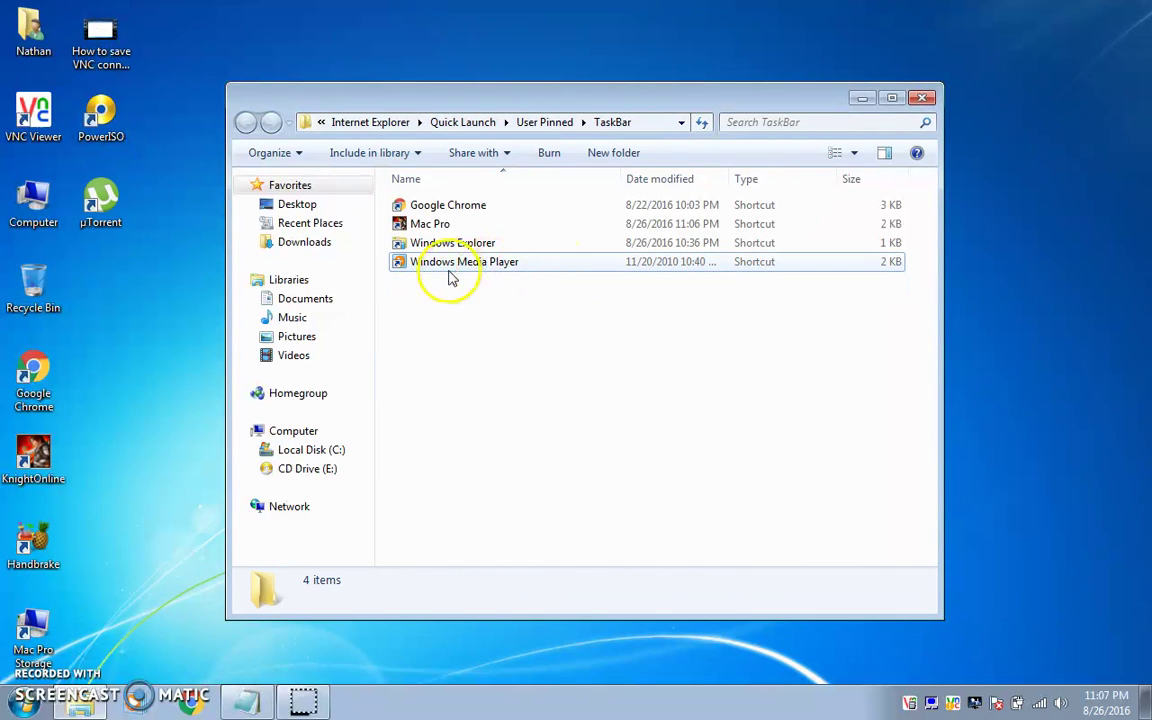
right_click(514, 268)
key(r)
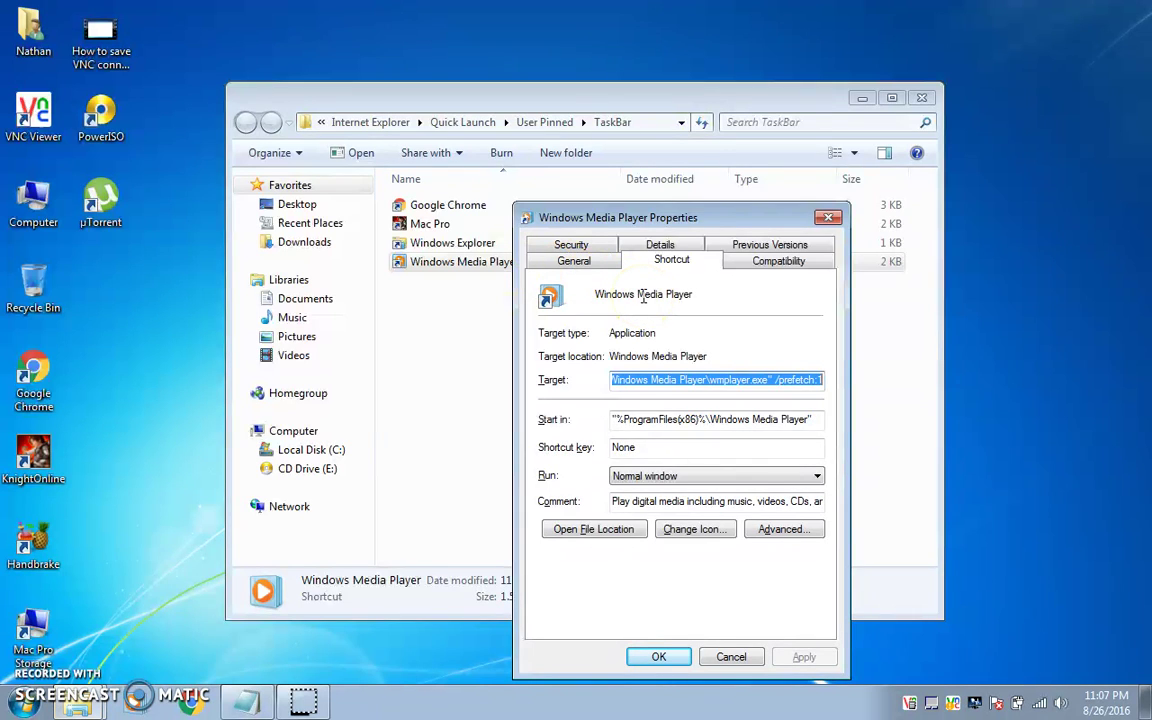
- Set the Windows Media Player shortcut's target to C:\Mac Pro.vnc
text(c)
key(BackSpace)
text(C)
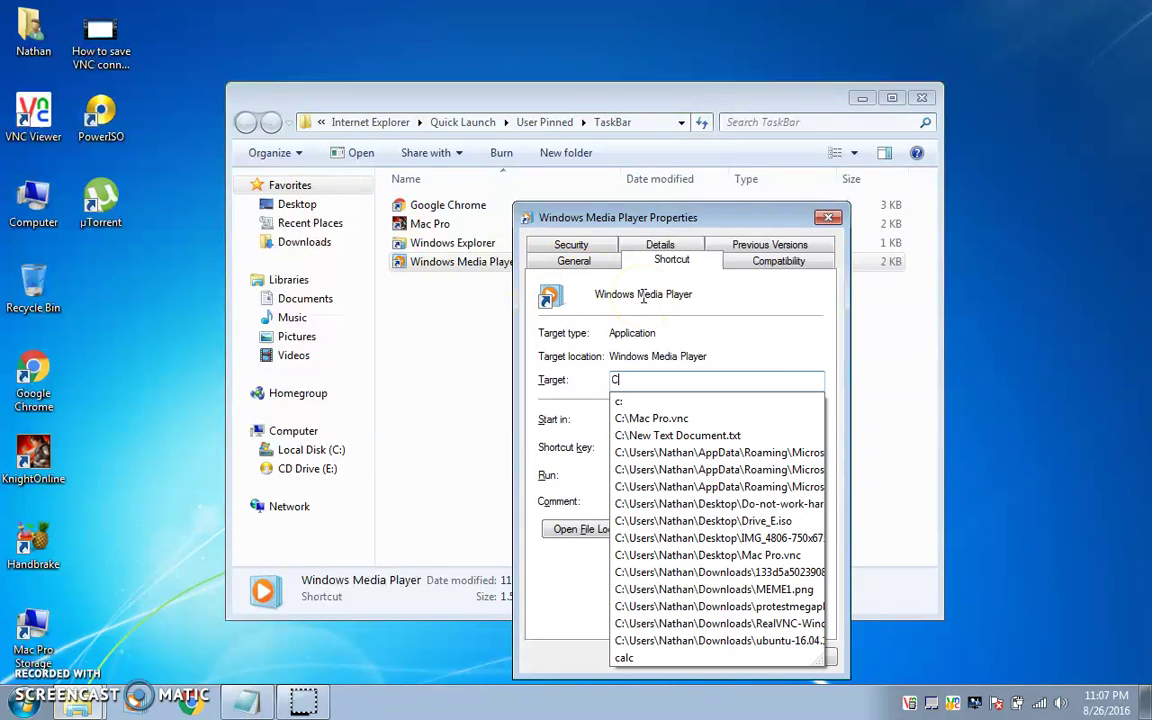
text(:/)
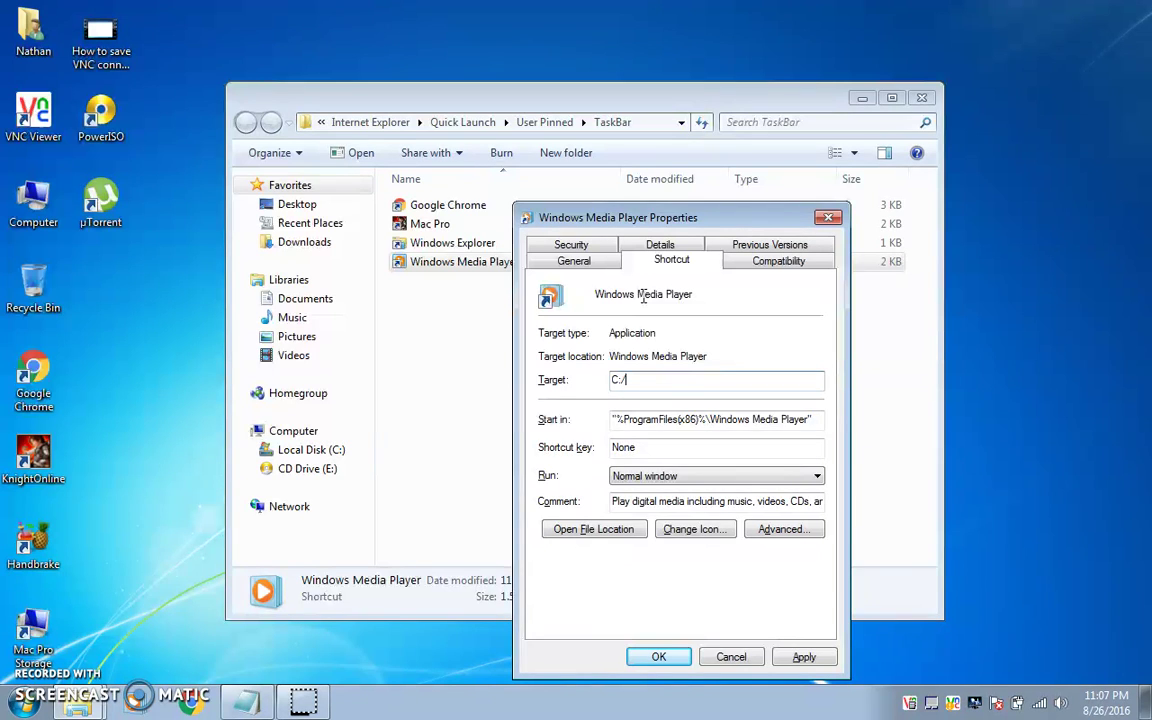
key(BackSpace)
key(Down)
key(Down)
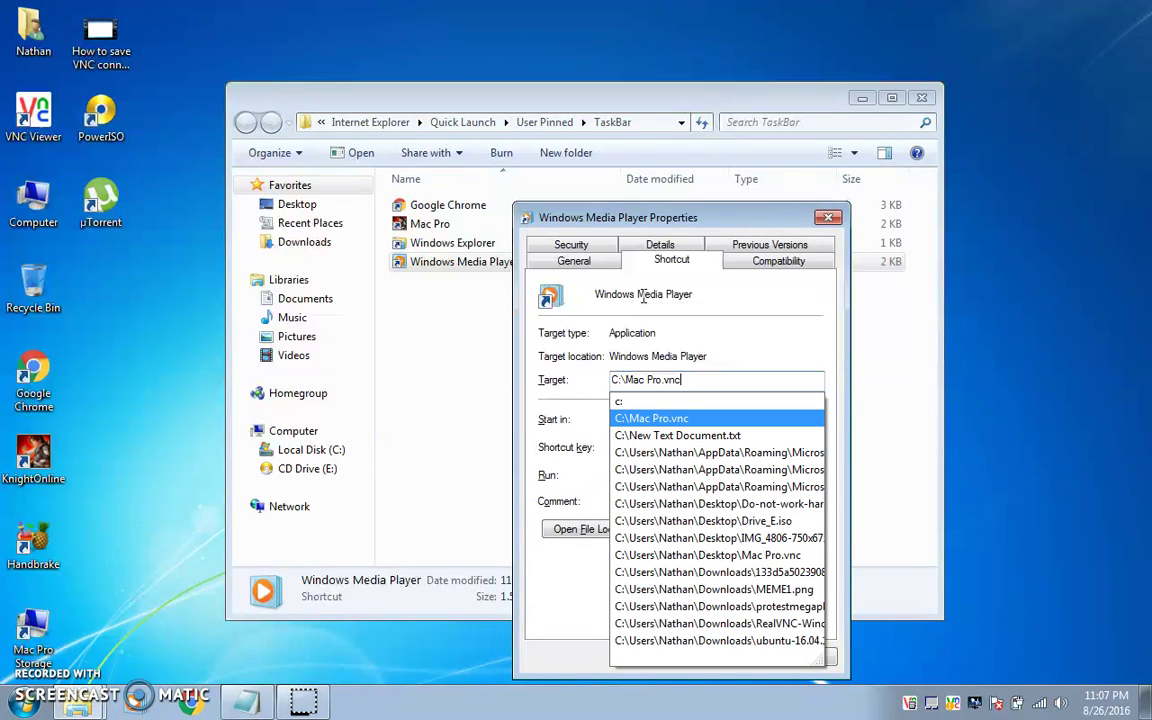
key(Return)
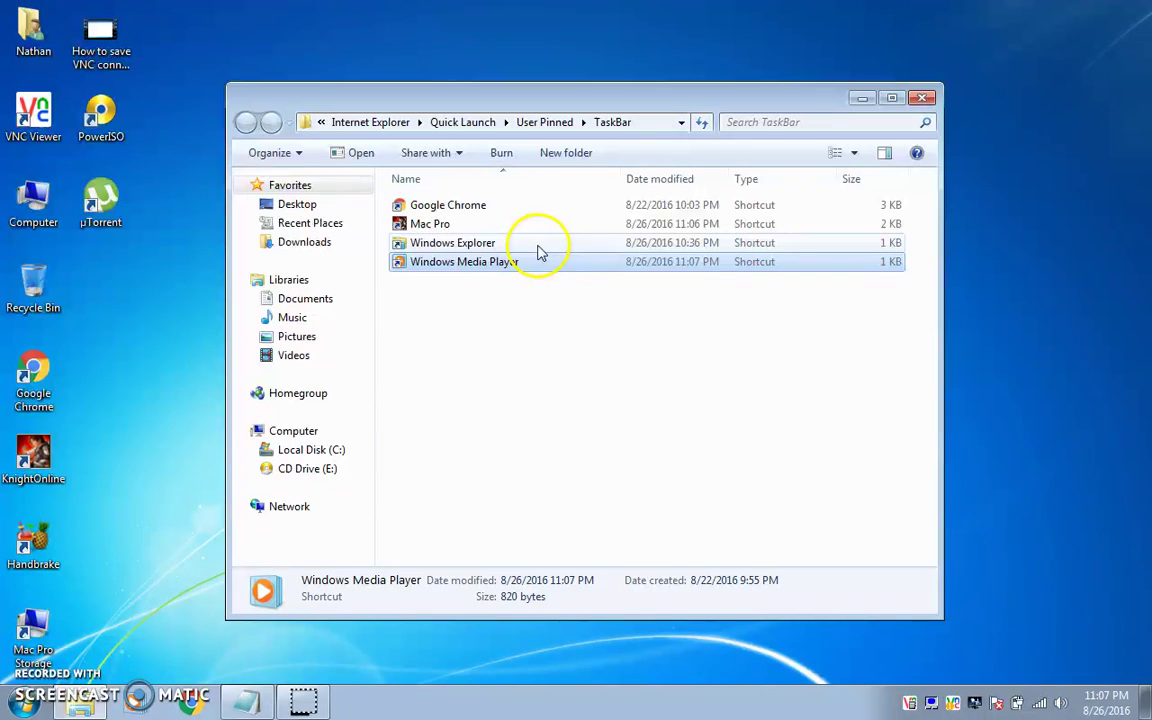
right_click(505, 268)
- Try renaming the Windows Media Player shortcut to Mac Pro, declining the 'Mac Pro (2)' name
key(r)
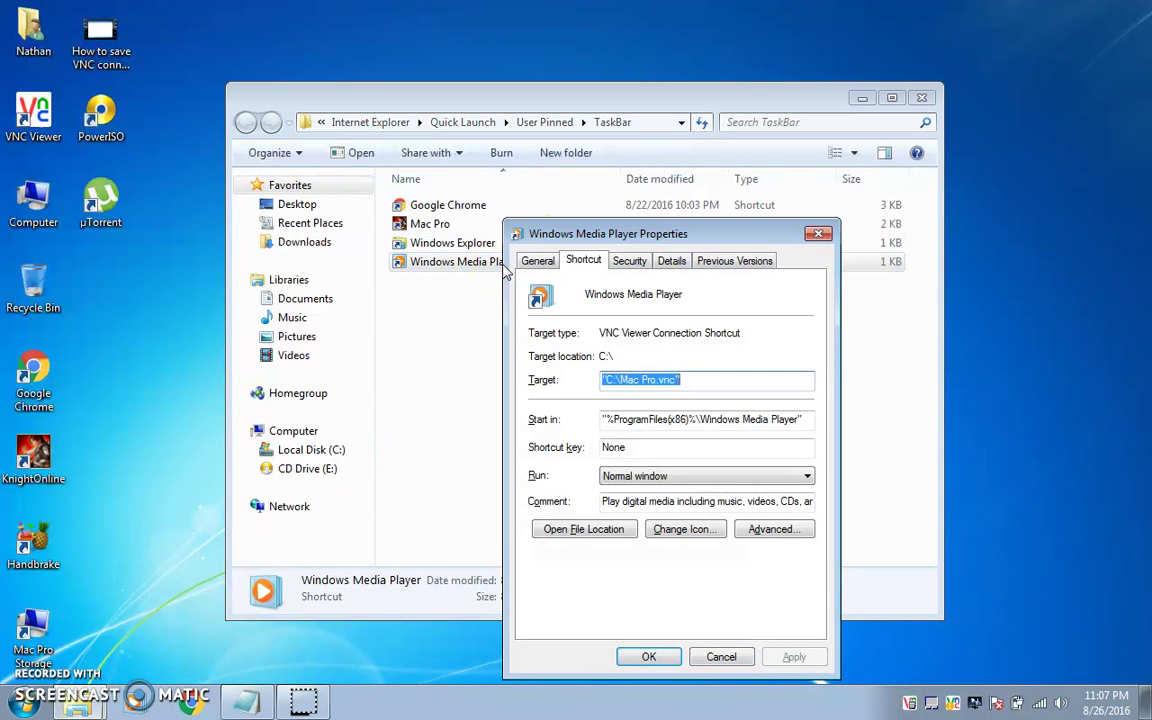
click(537, 261)
drag(705, 296, 370, 260)
text(Mac Pro)
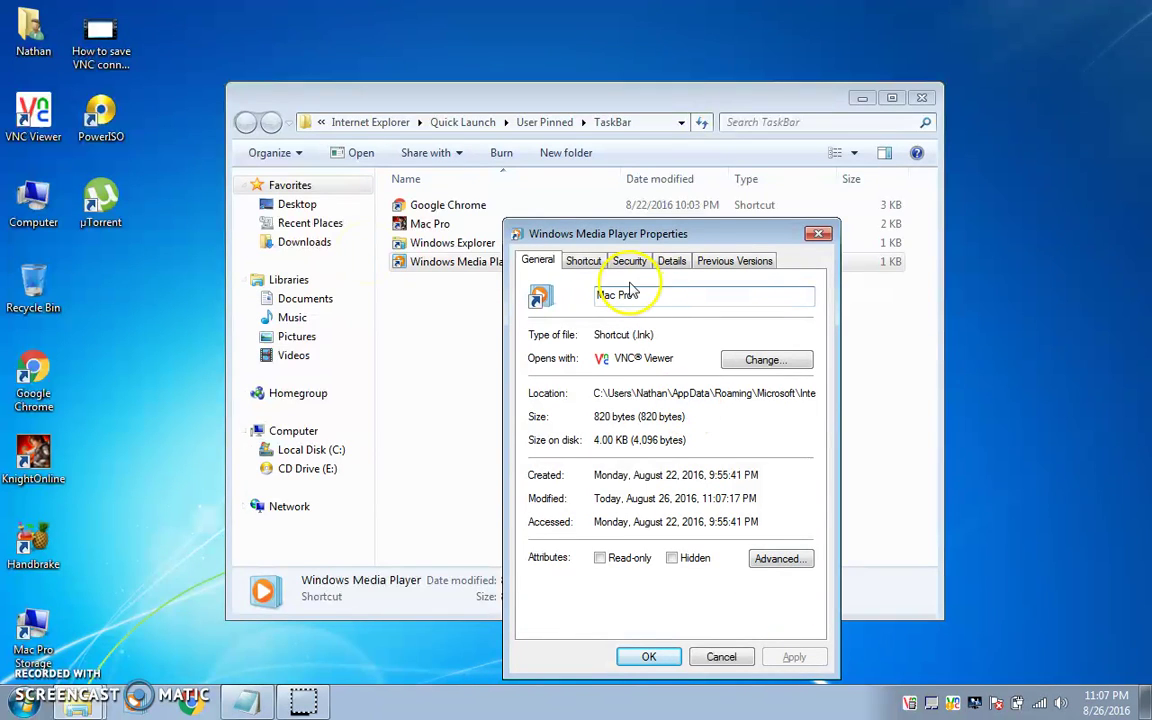
click(645, 657)
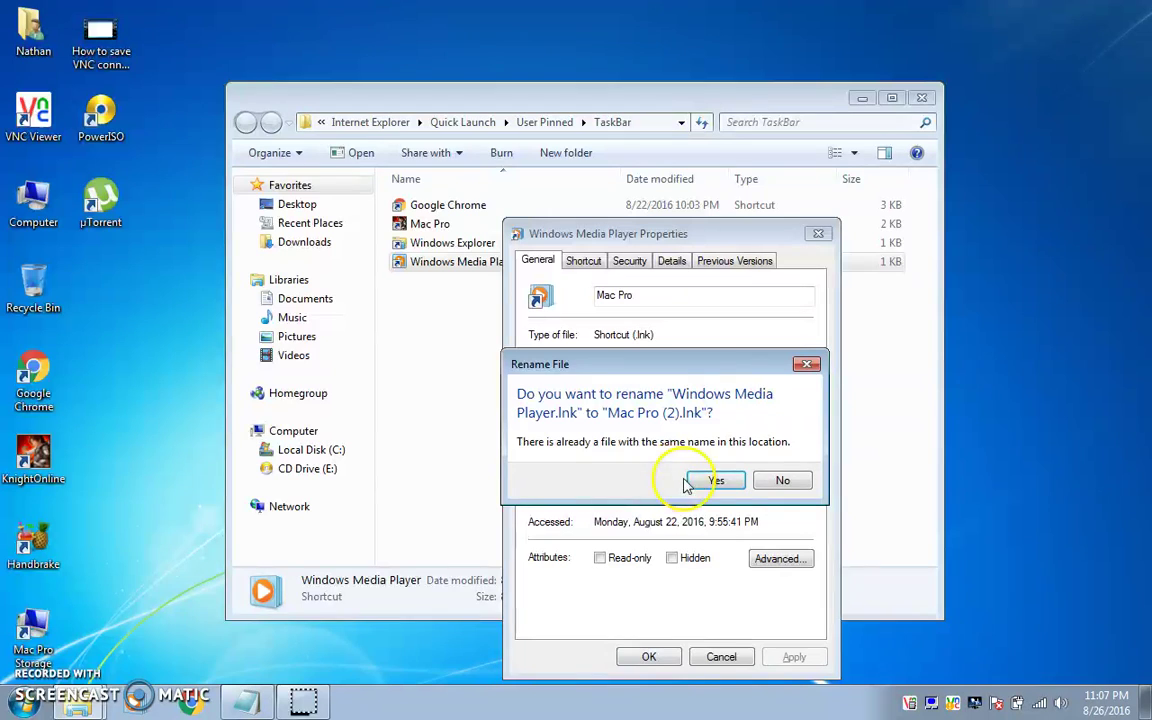
click(784, 480)
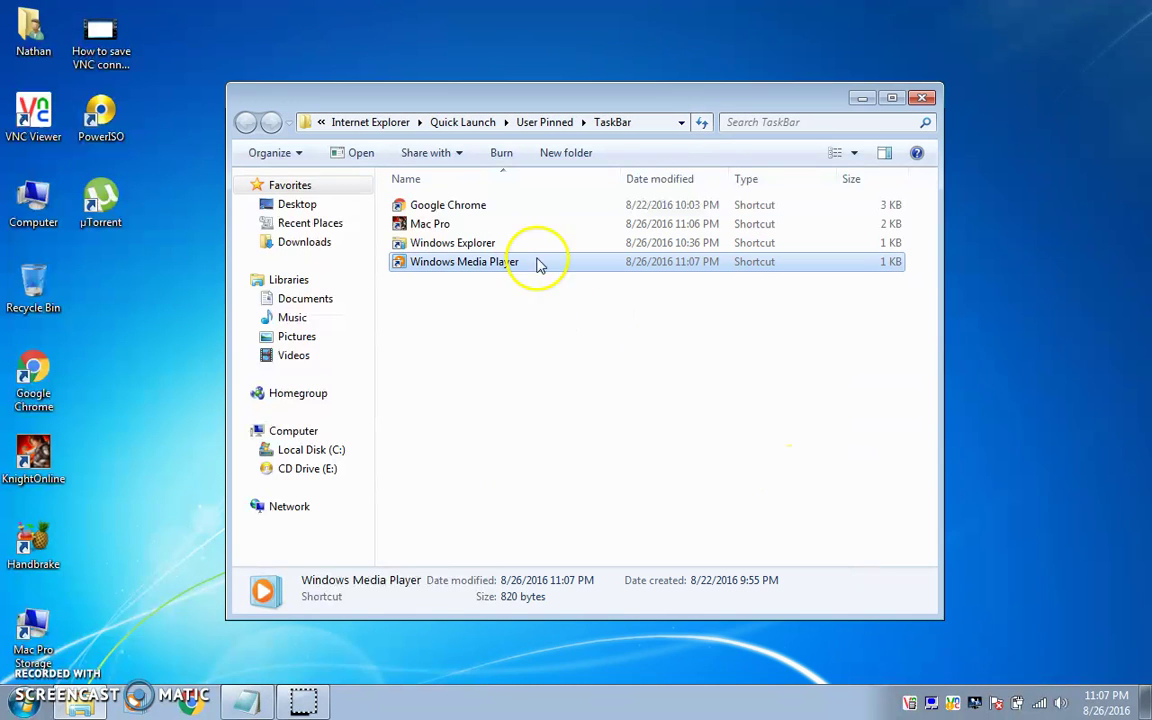
- Delete the existing Mac Pro shortcut
click(443, 226)
key(Delete)
key(Return)
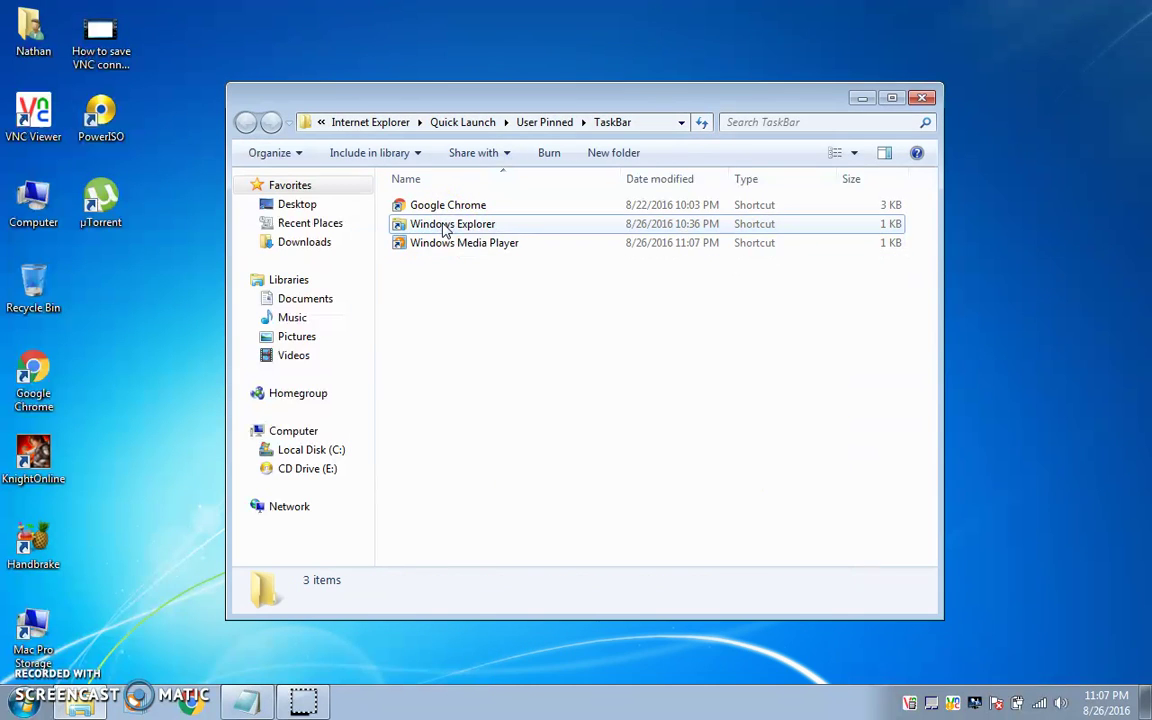
- Rename the Windows Media Player shortcut to Mac Pro on its General properties
right_click(518, 254)
key(Up)
key(Return)
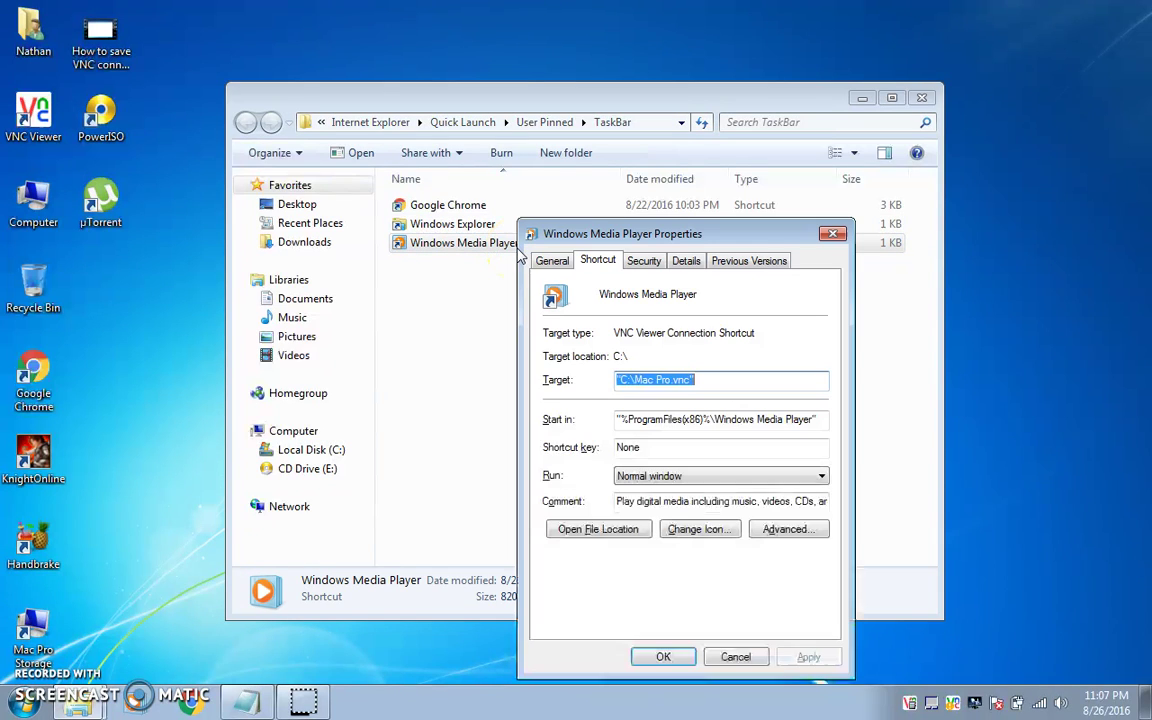
click(552, 260)
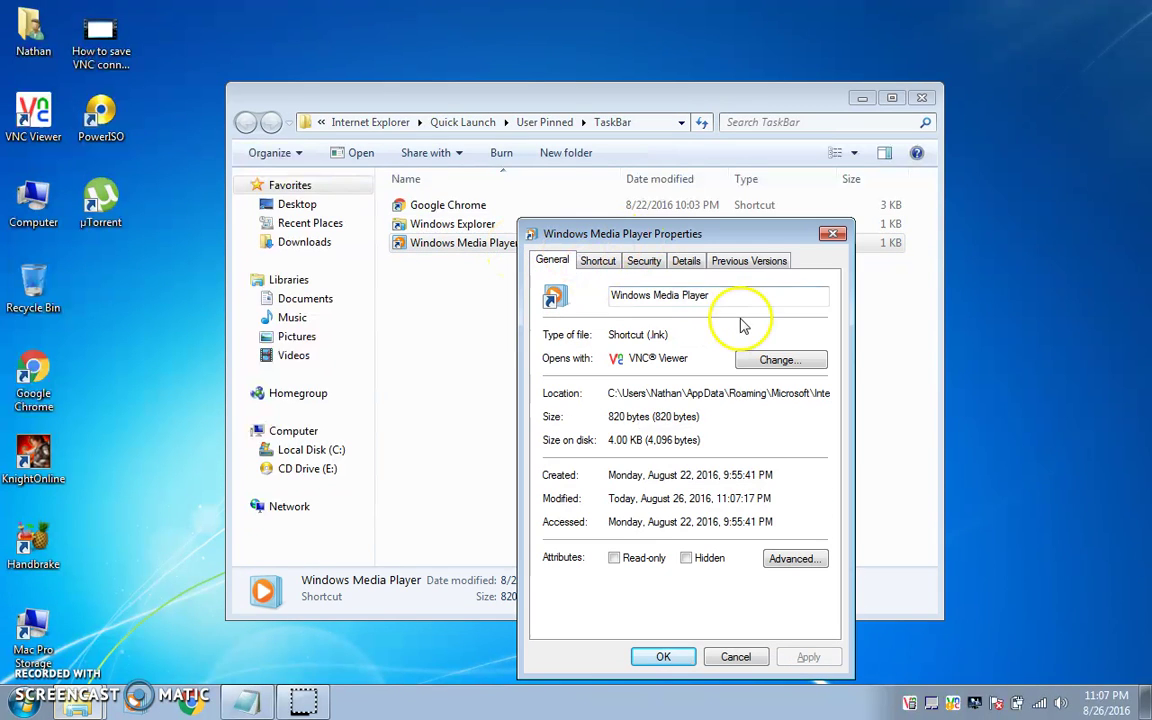
key(Tab)
text(Mac )
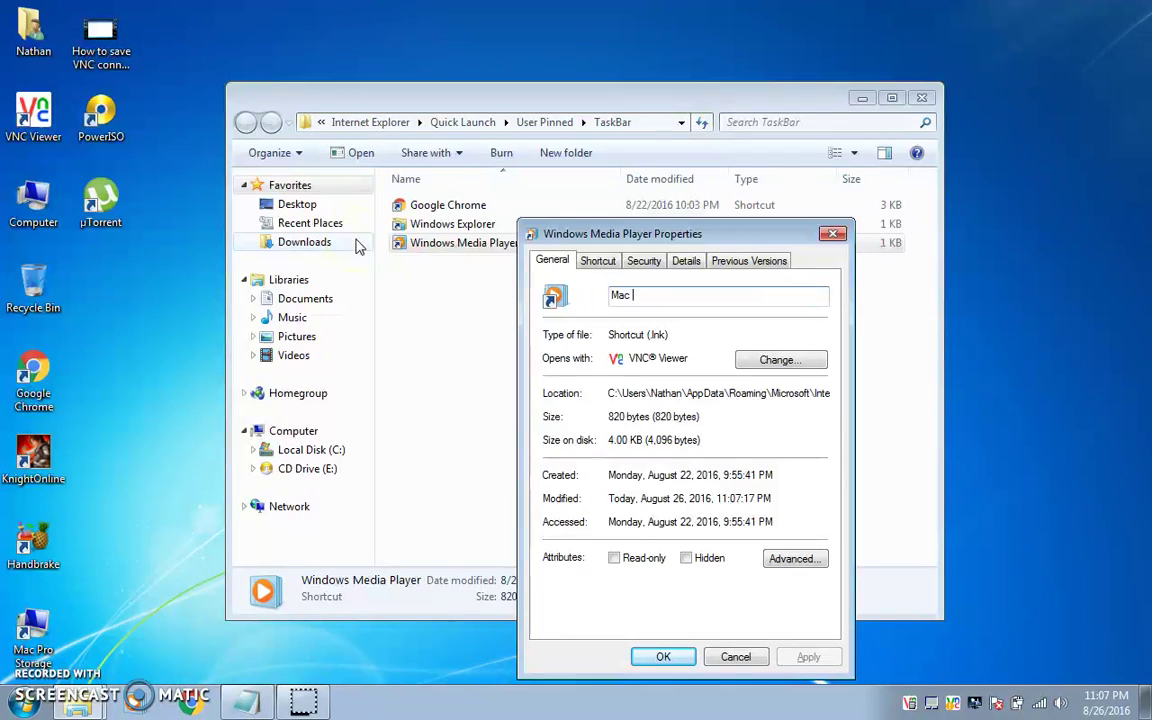
text(PRo)
key(BackSpace)
key(BackSpace)
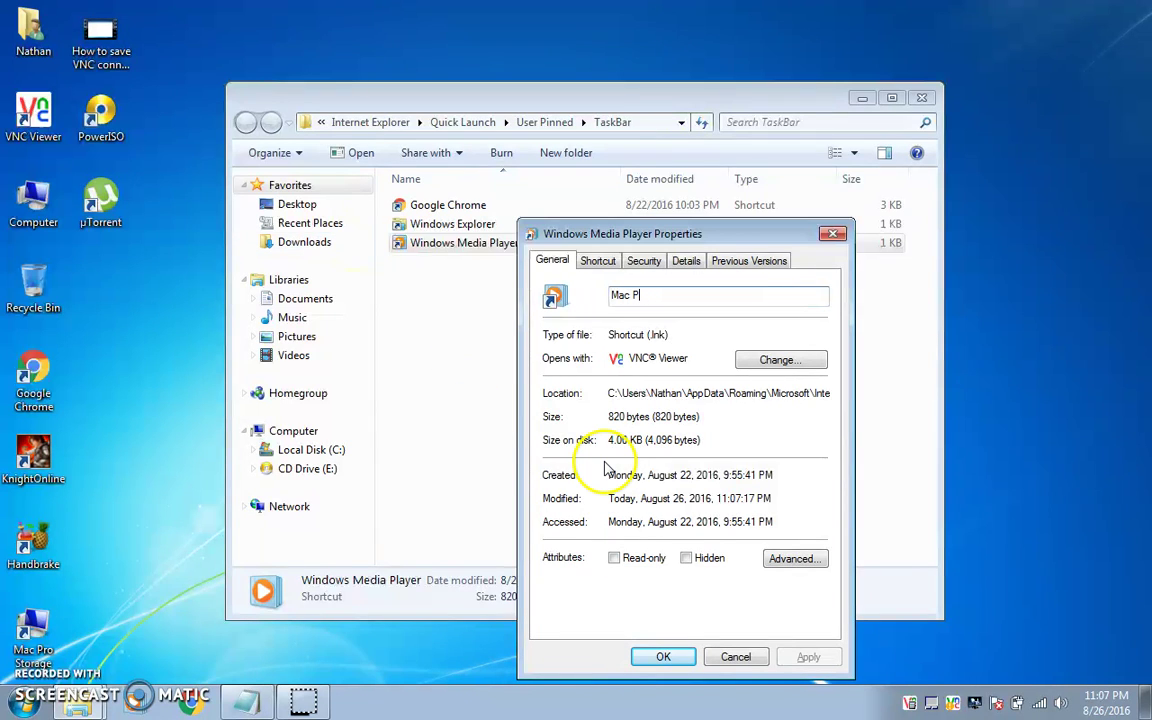
click(663, 656)
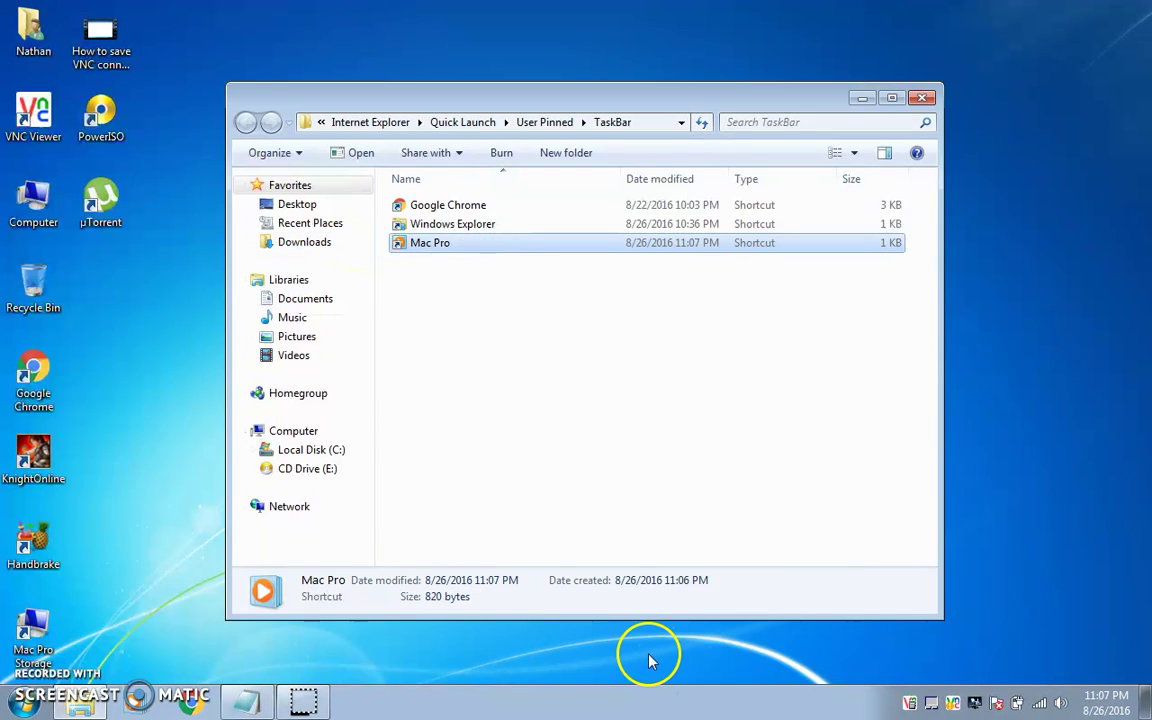
right_click(447, 250)
- Clear the Mac Pro shortcut's Comment field and apply the change
key(r)
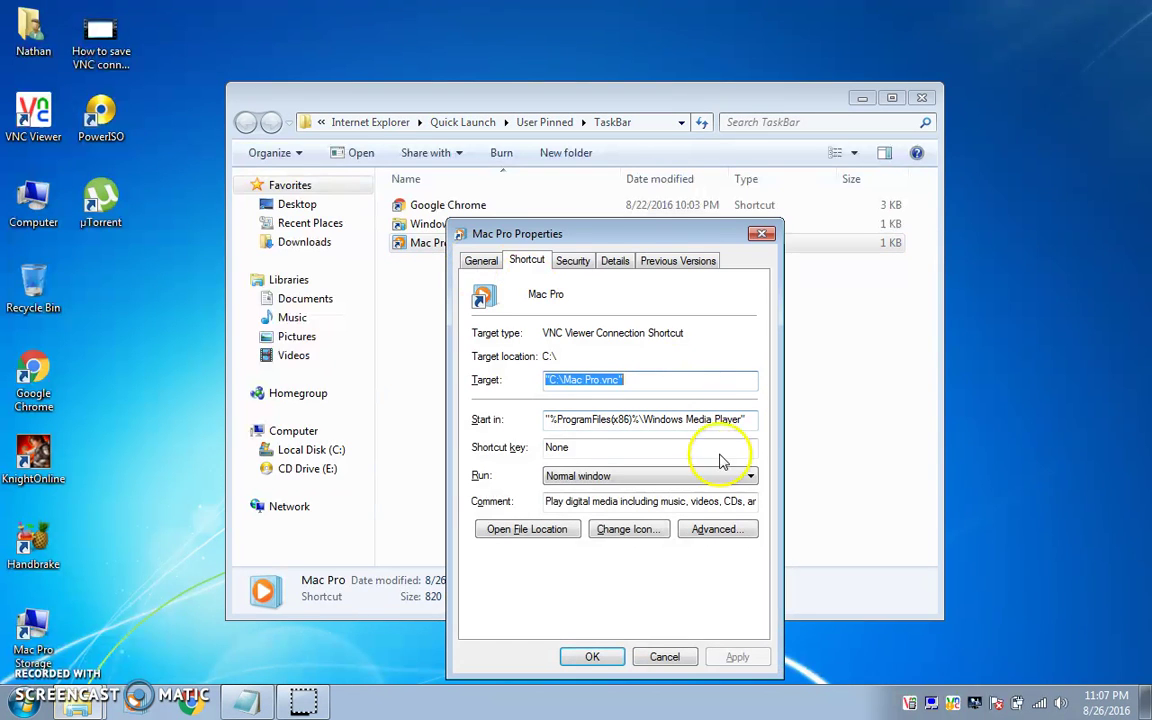
click(729, 502)
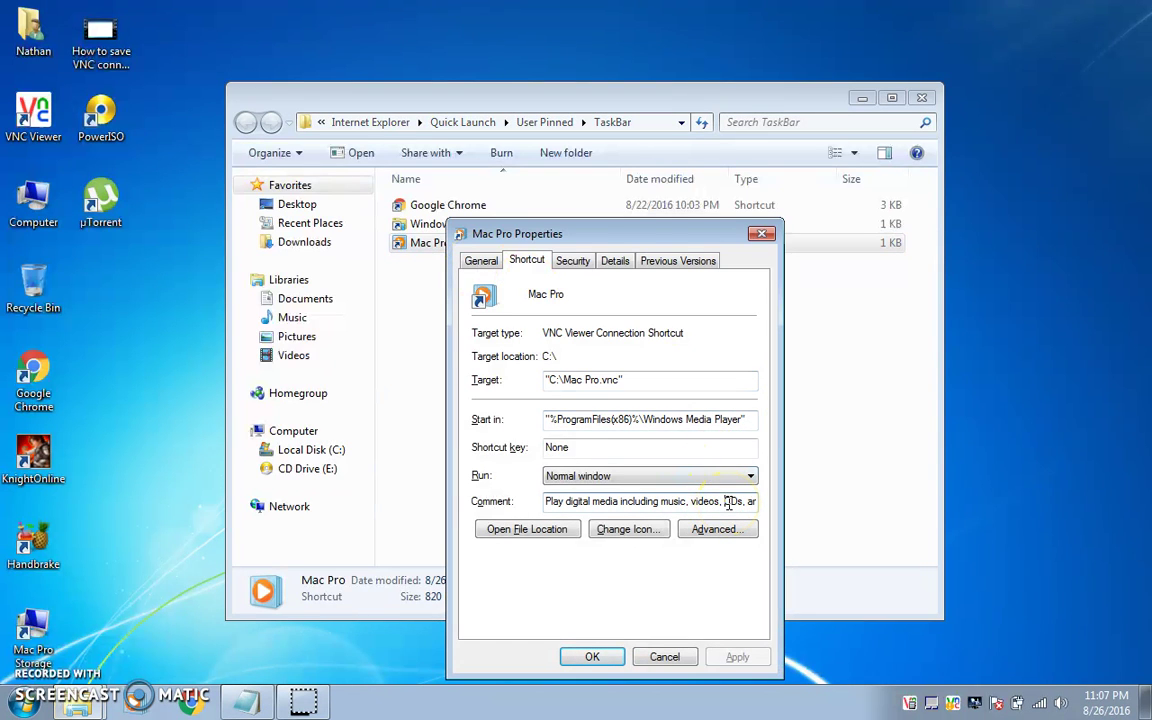
key(ctrl+a)
key(BackSpace)
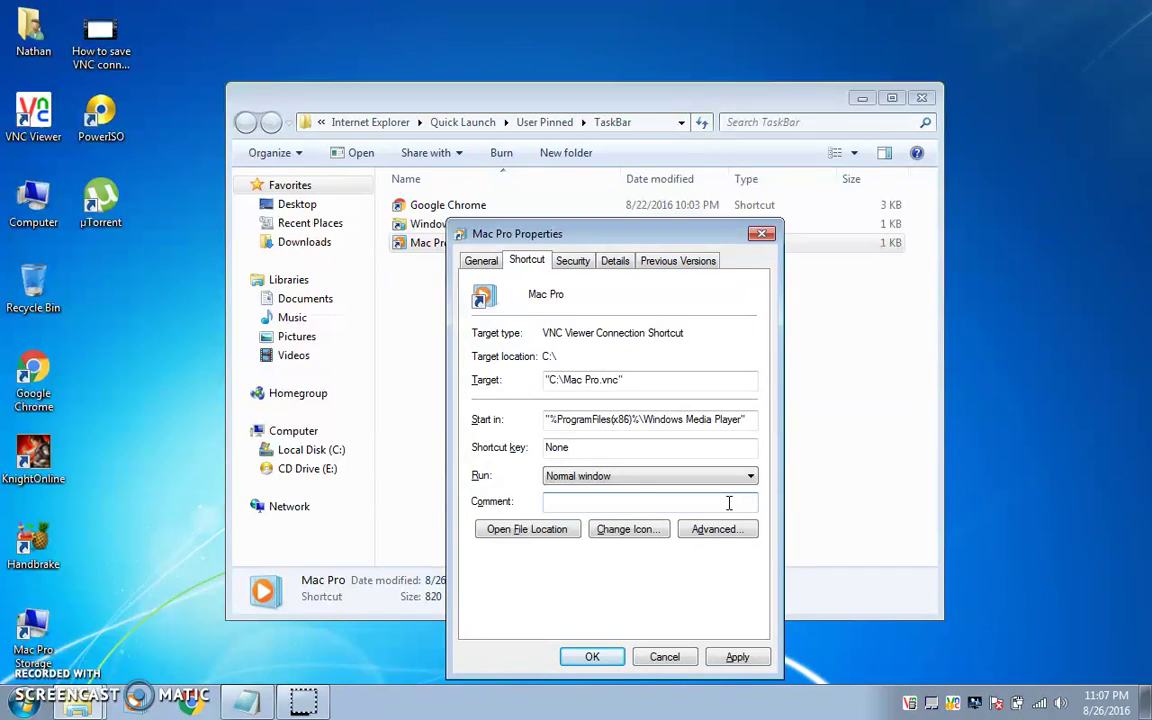
click(737, 656)
click(590, 657)
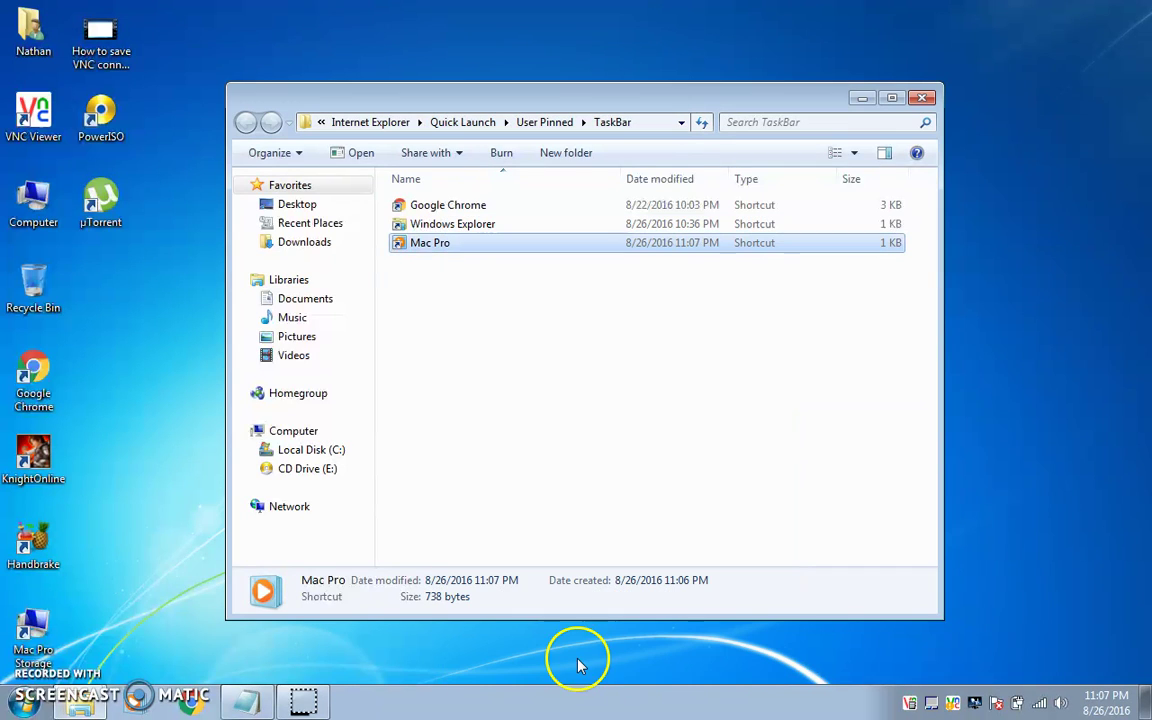
- Reopen the Mac Pro shortcut's properties on the General details
right_click(447, 248)
key(r)
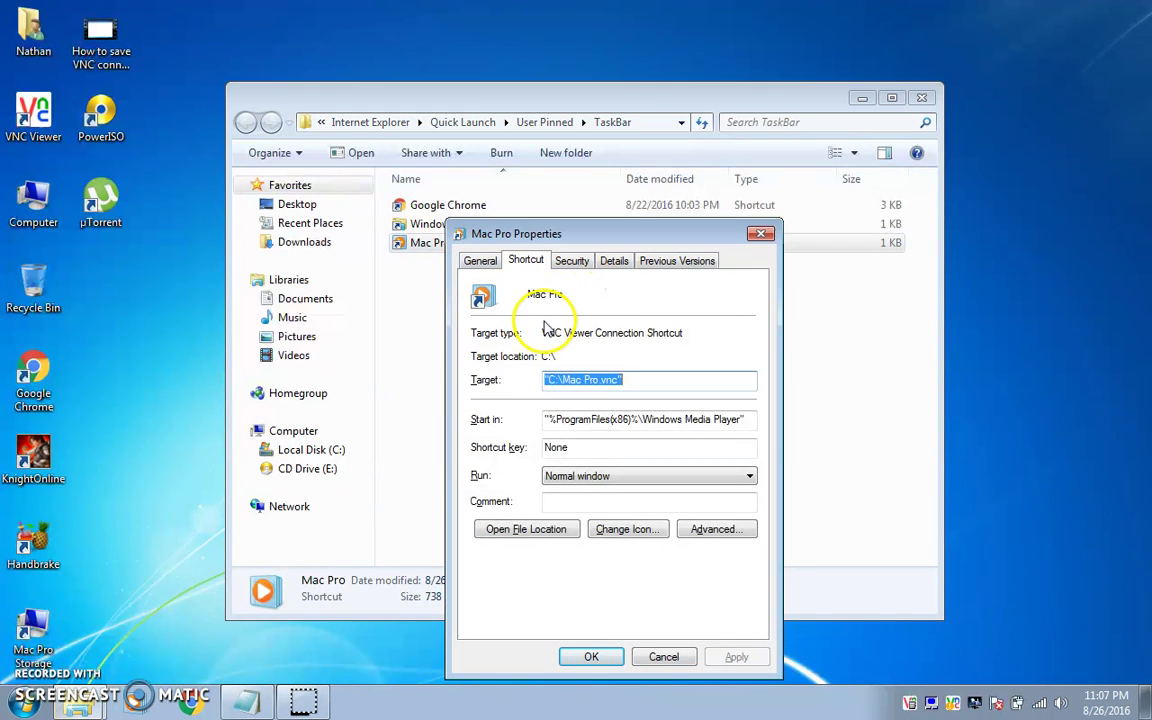
click(484, 262)
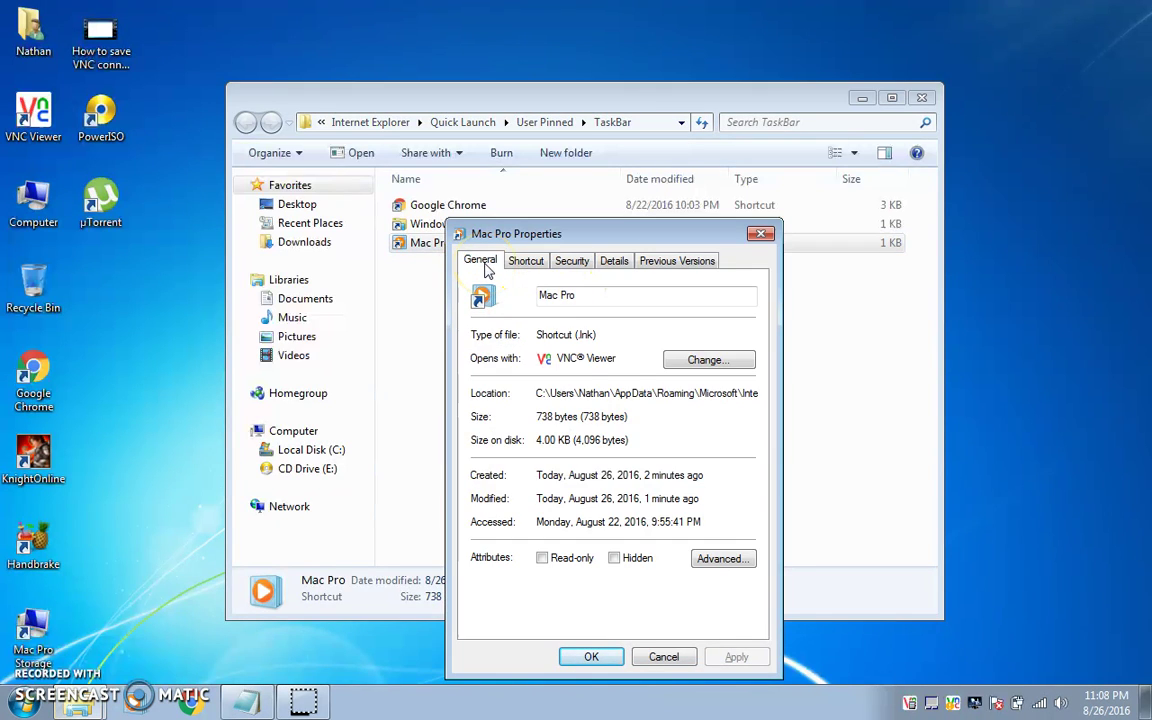
- Browse for a new shortcut icon in C:\Program Files\RealVNC\VNC Server
click(538, 260)
click(660, 532)
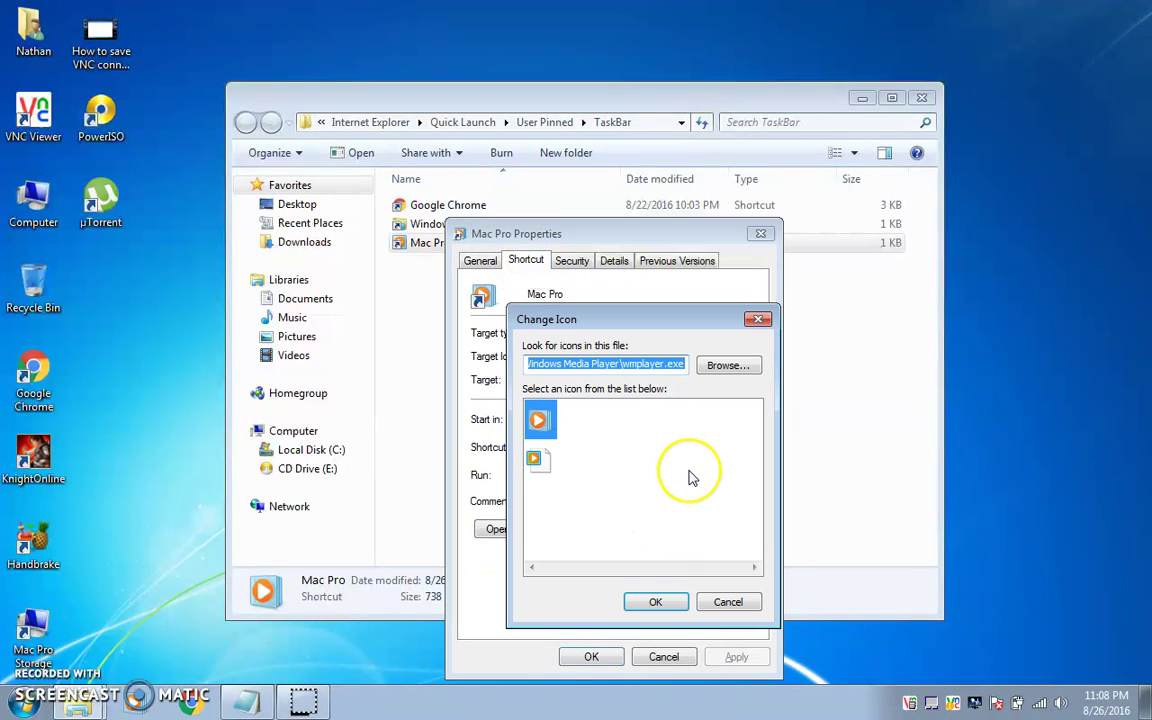
click(724, 365)
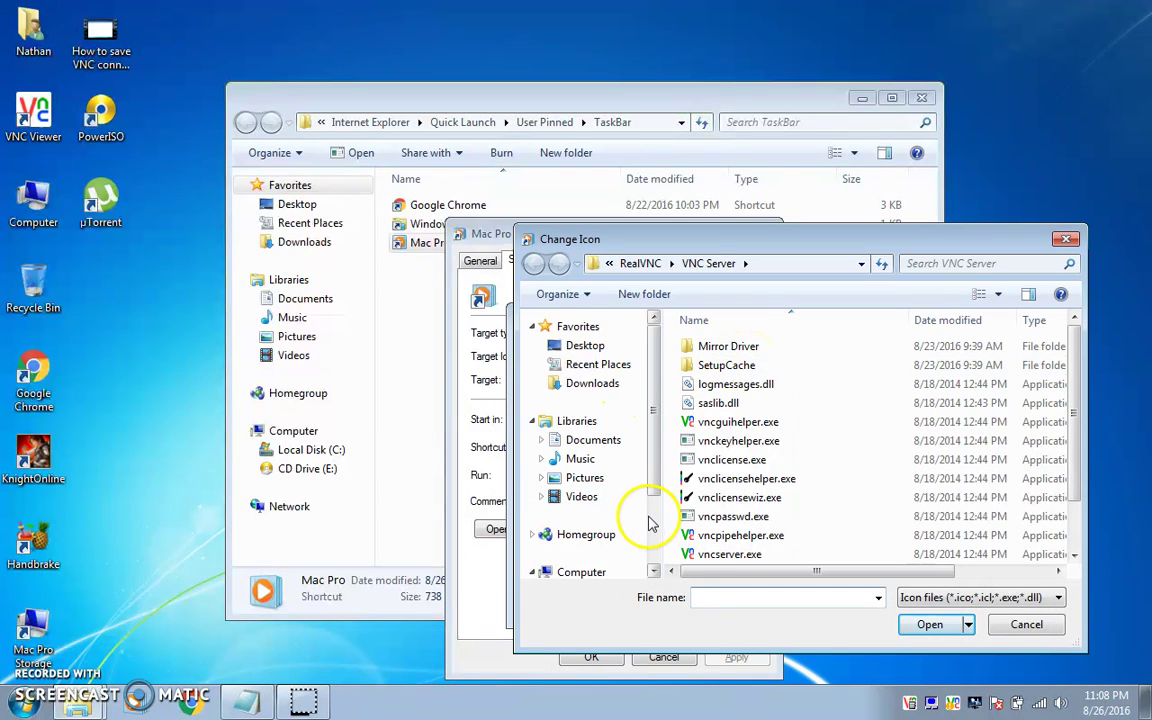
scroll(648, 522, down, 2)
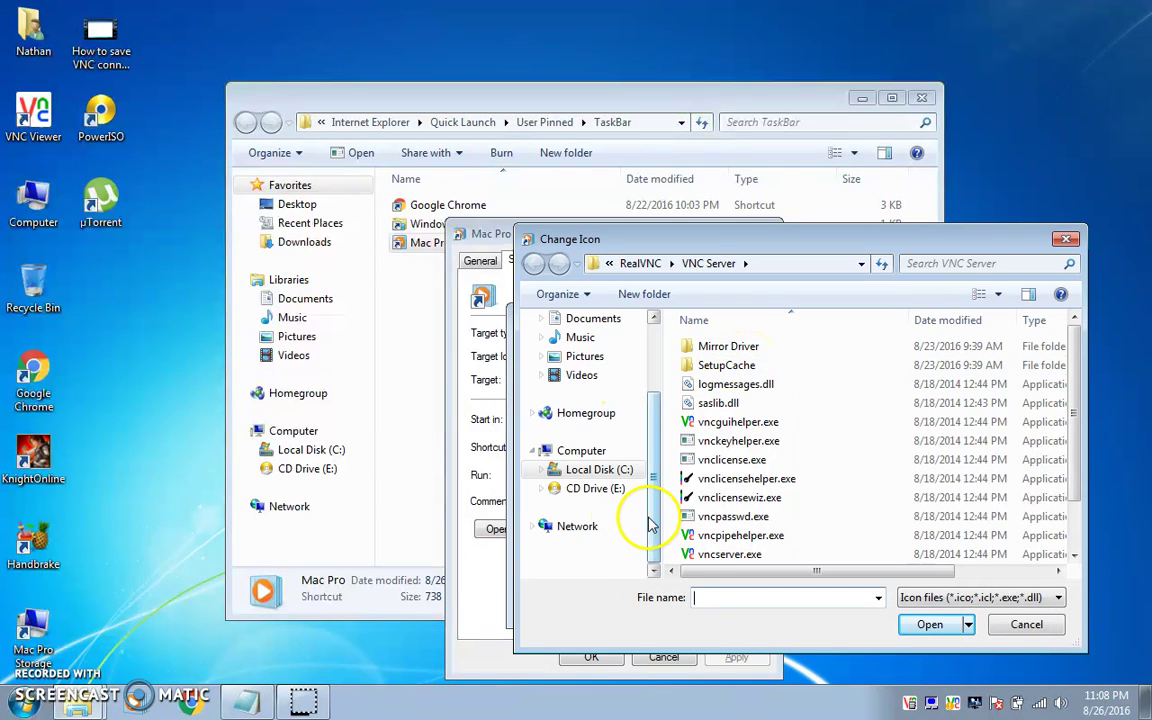
click(600, 470)
double_click(740, 441)
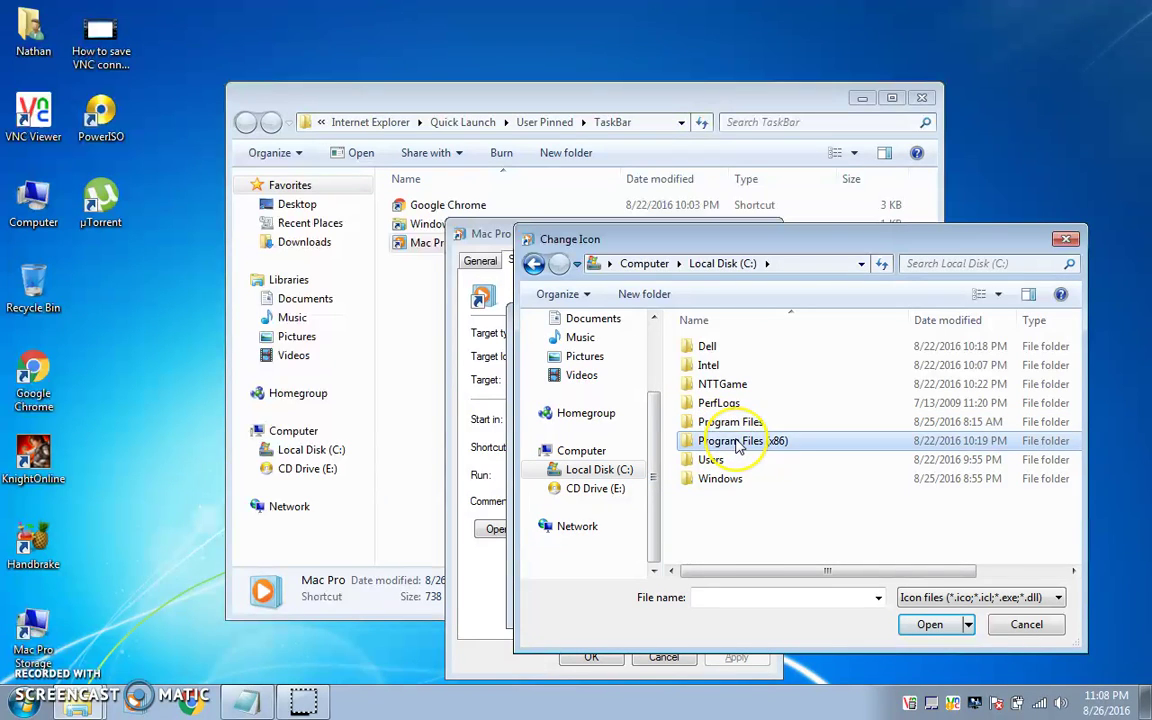
key(r)
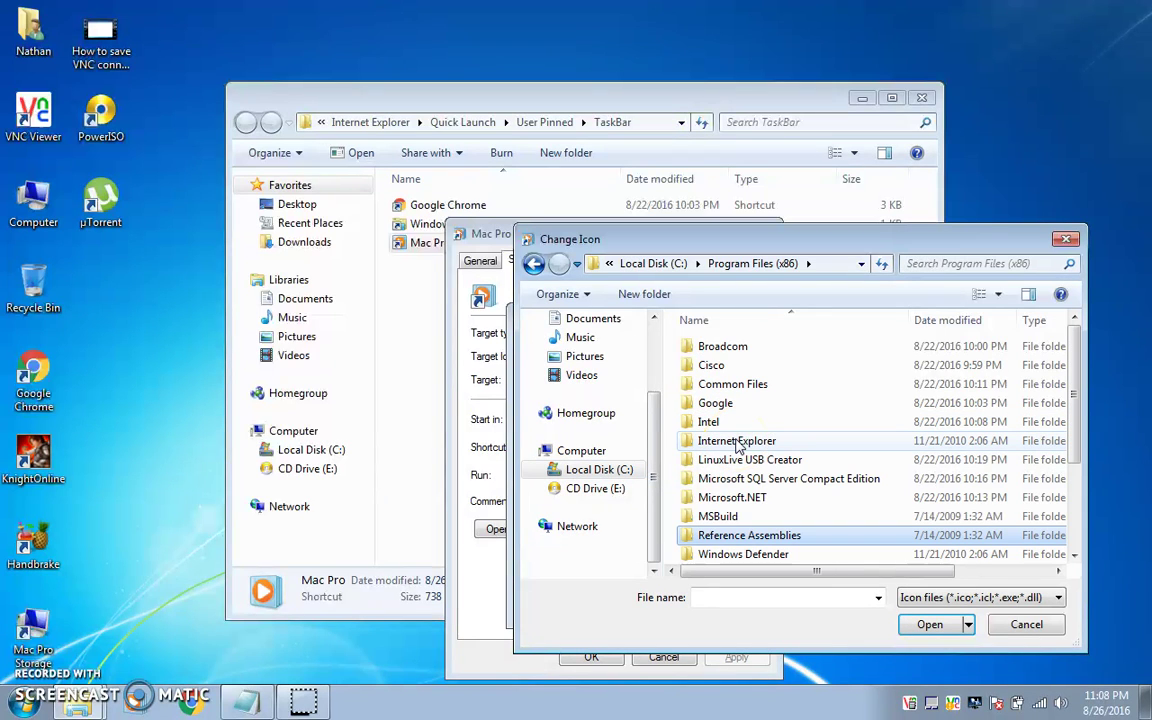
key(BackSpace)
double_click(738, 418)
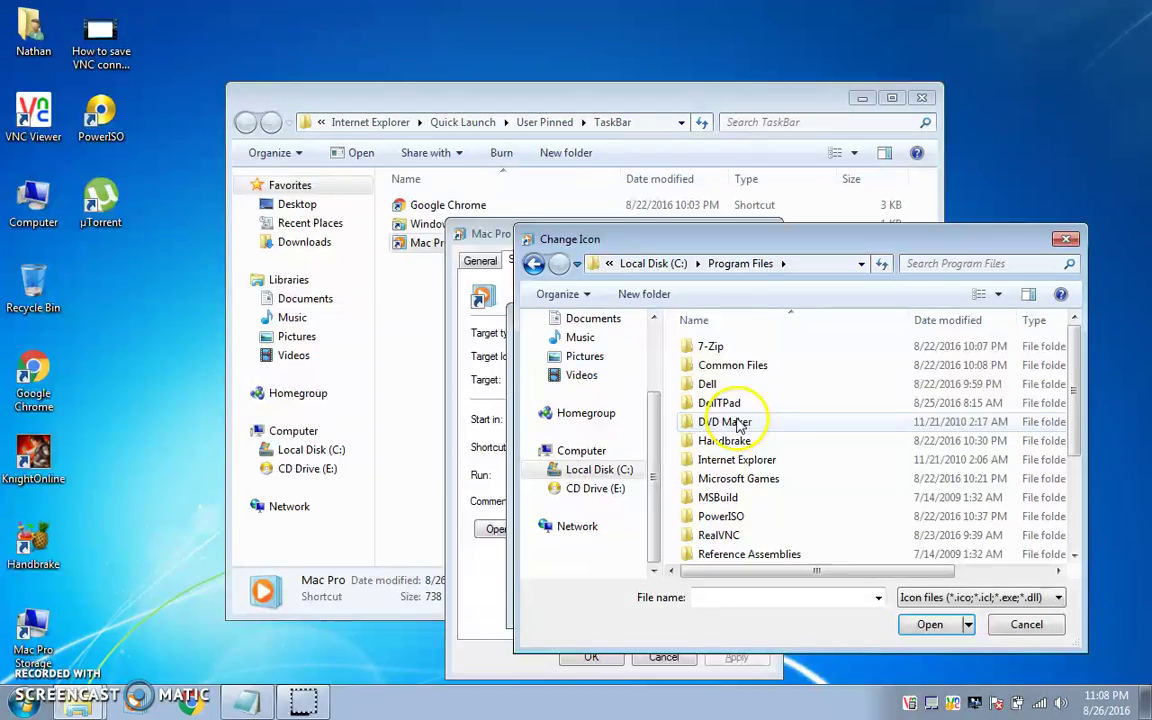
double_click(742, 533)
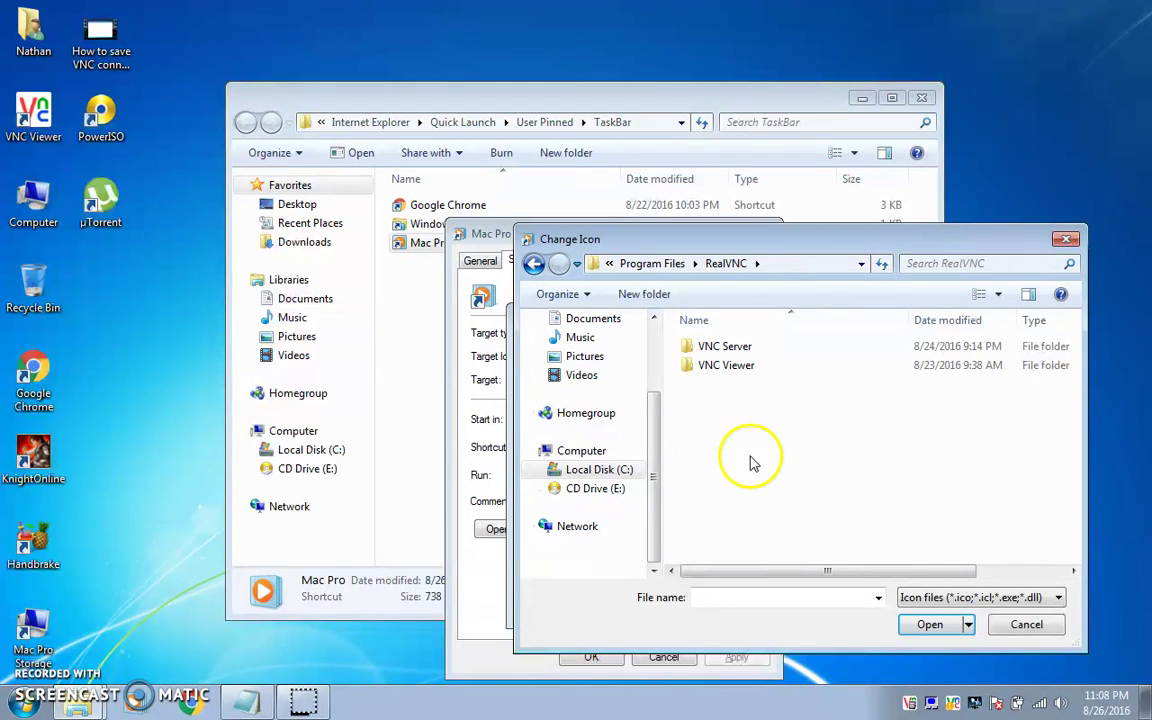
double_click(800, 348)
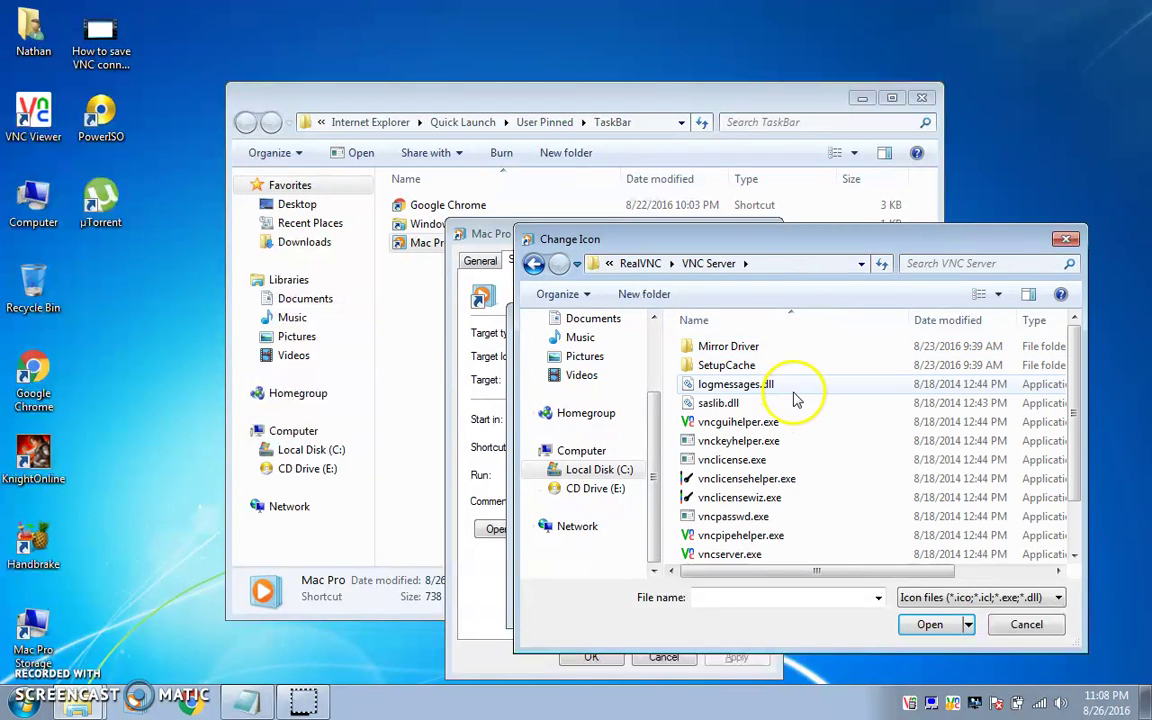
- Assign the VNC icon from vncserver.exe to the Mac Pro shortcut and save
click(745, 555)
click(926, 623)
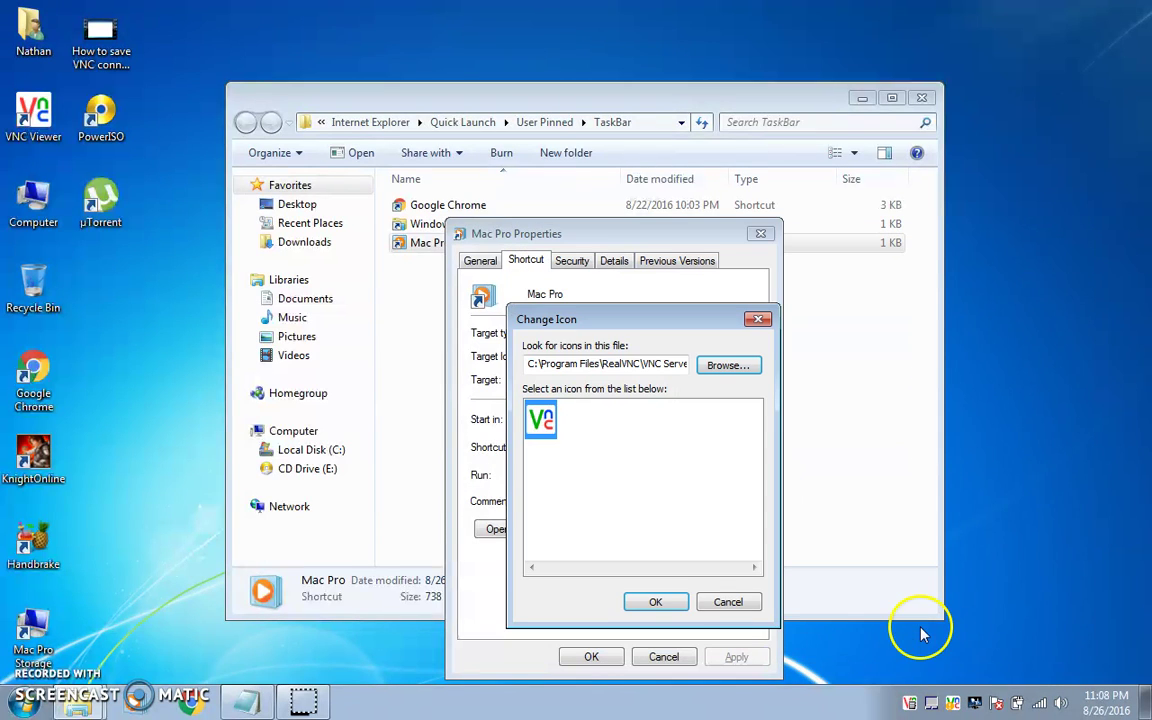
click(657, 600)
click(588, 657)
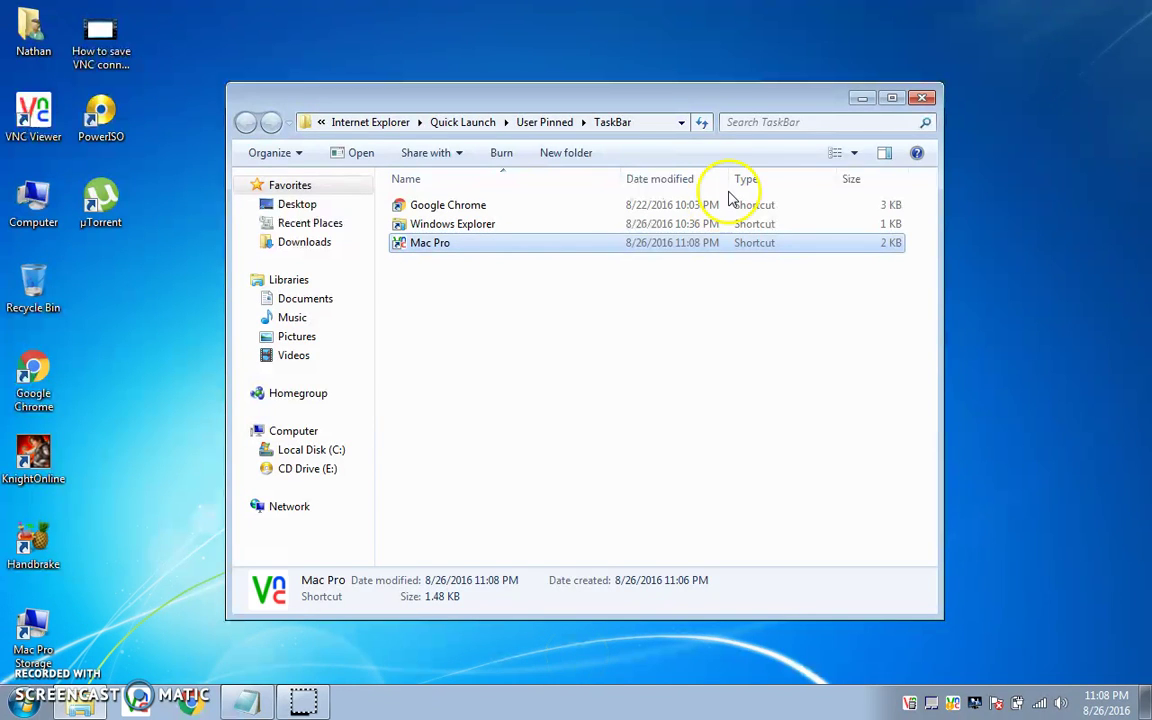
- Close the TaskBar folder window and end the VNC Viewer session to NATHAN-MACPRO
click(921, 98)
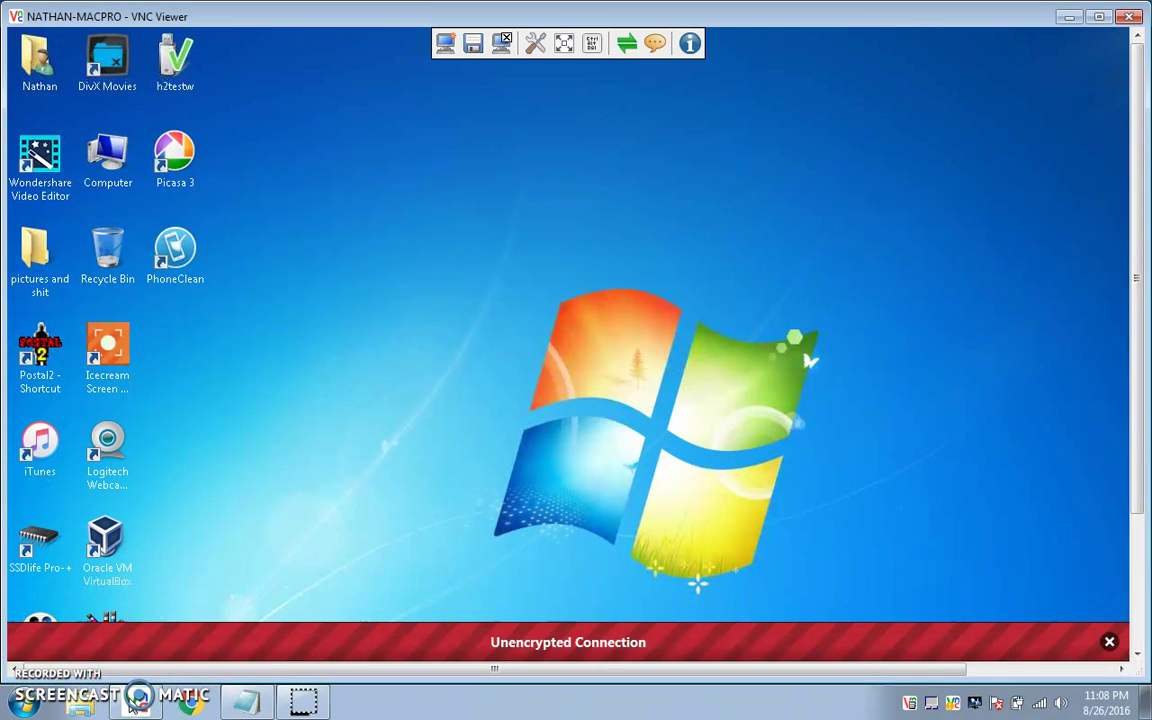
click(1128, 16)
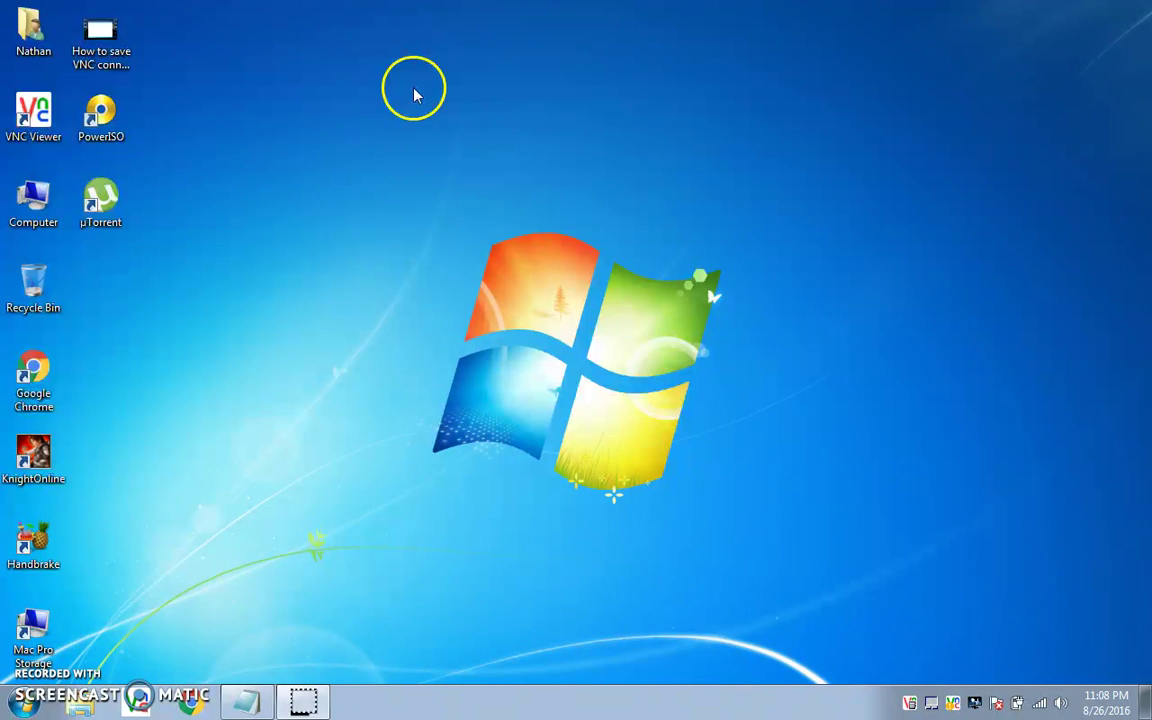